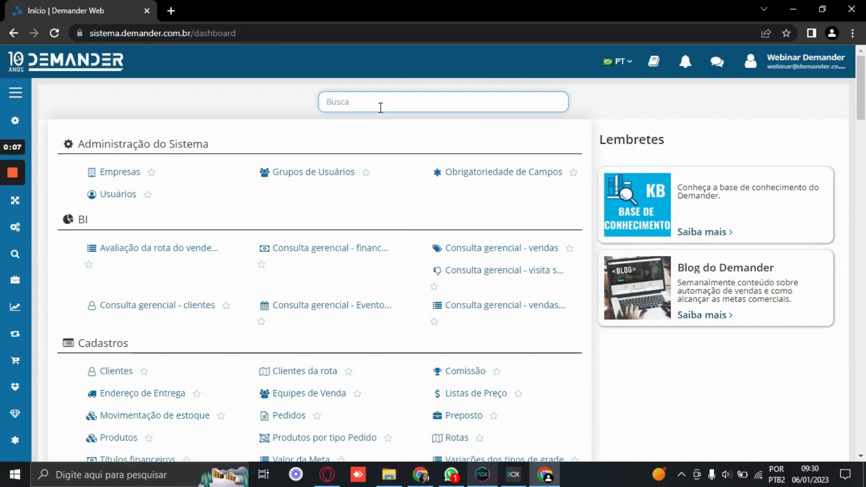
- Open the Perspectiva de Meta register and save a new goal perspective described as "Meta Vendedor 1"
text(meta)
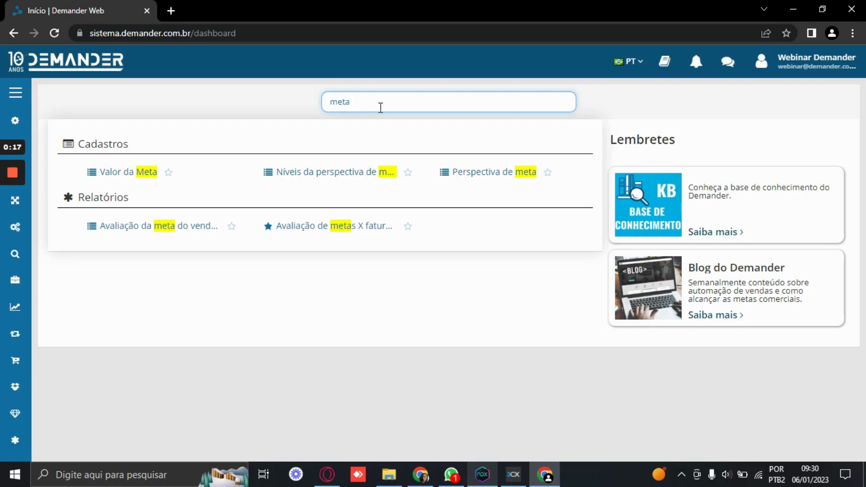
click(482, 178)
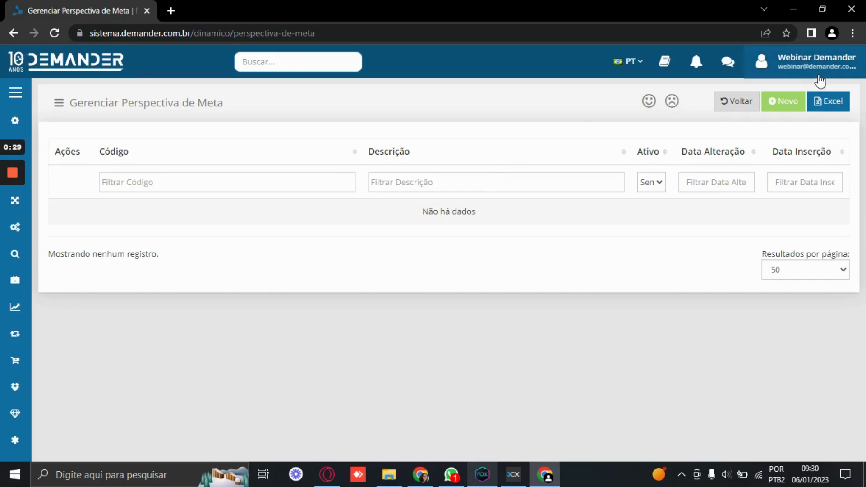
click(787, 101)
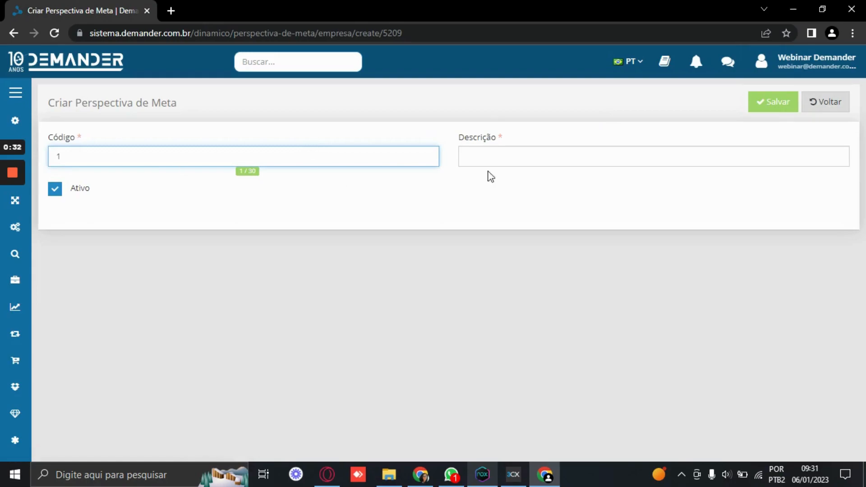
click(563, 165)
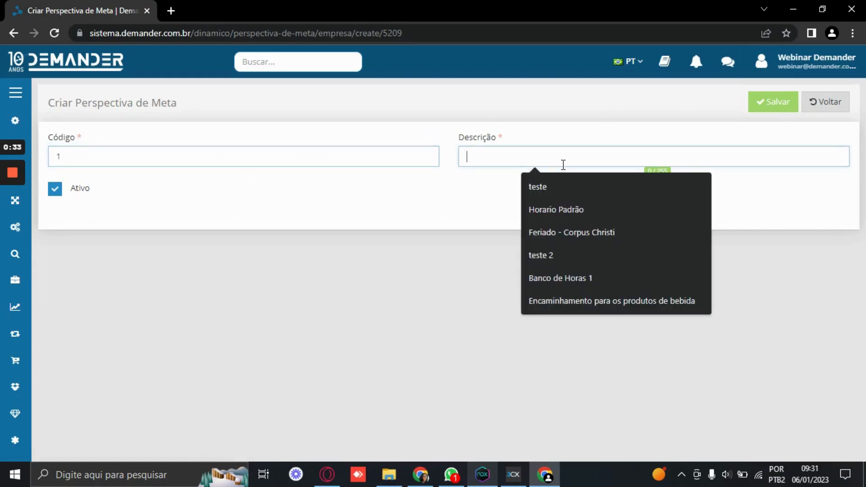
text(Meta)
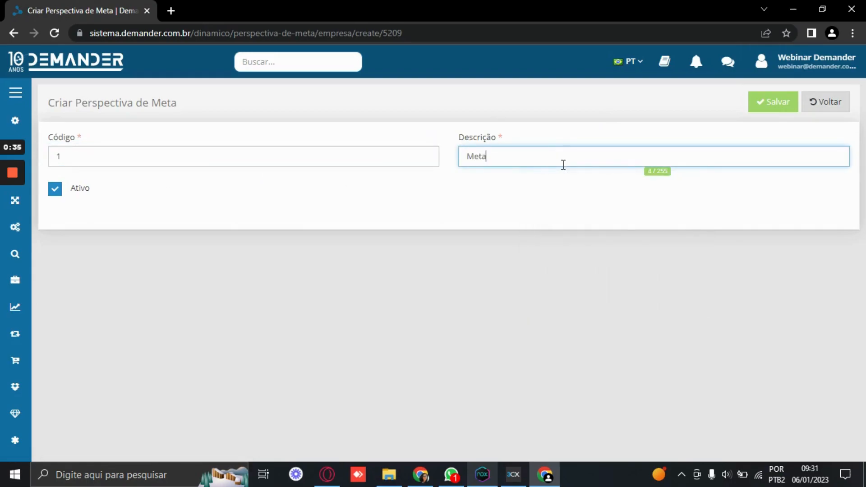
text( Vendedor 1)
click(771, 101)
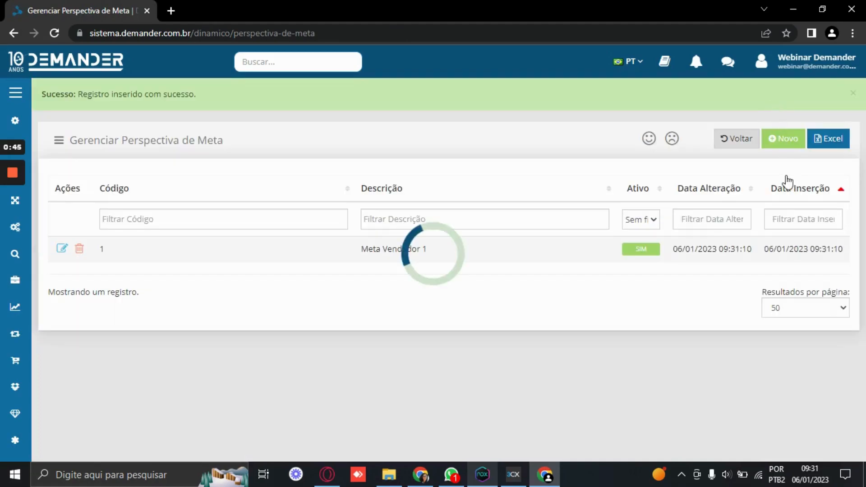
- Create and save a second goal perspective with the description "Meta dos produtos"
click(782, 143)
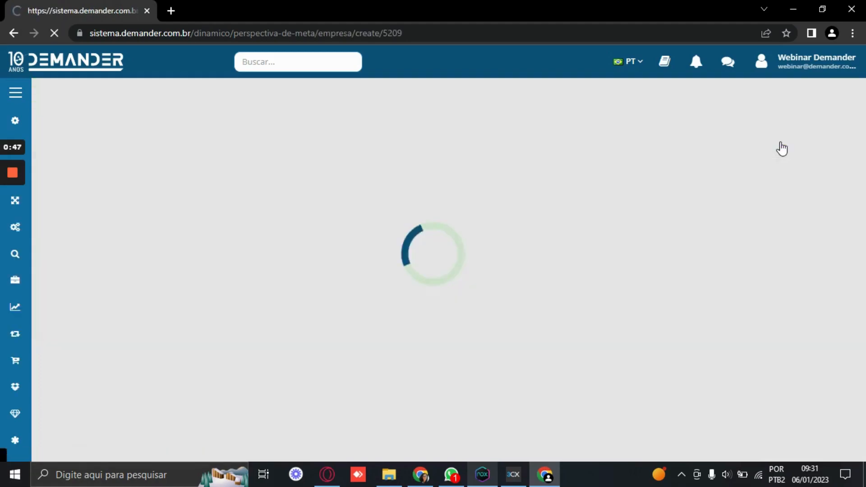
click(494, 162)
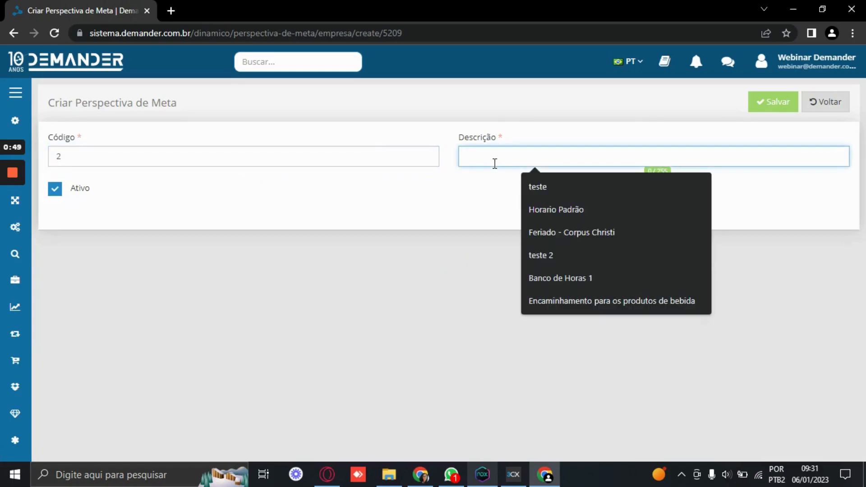
text(Meta dos produtos)
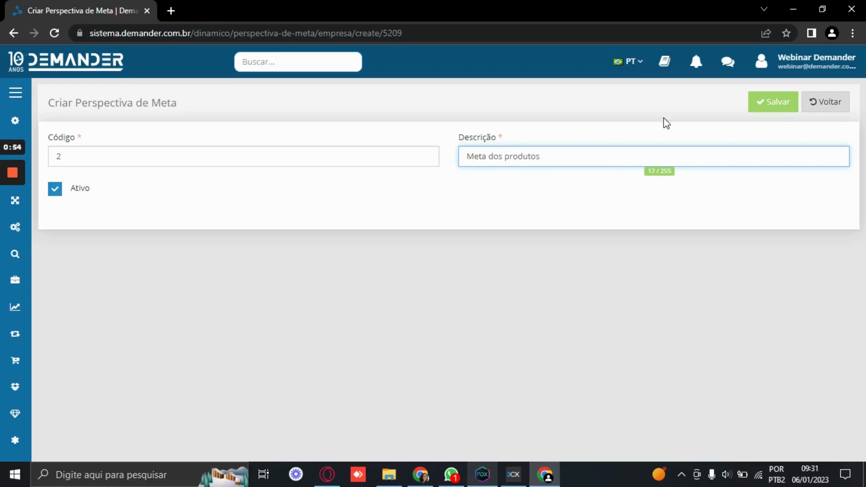
click(773, 101)
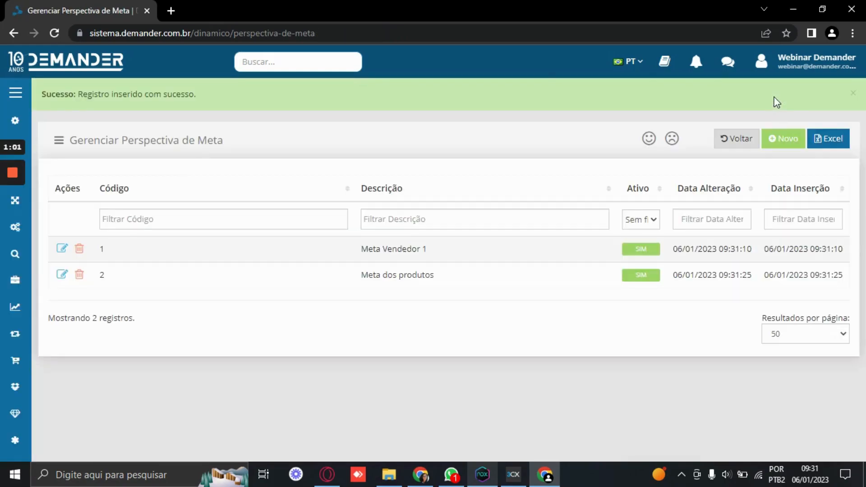
- Find and open the Níveis da perspectiva de meta register
click(327, 61)
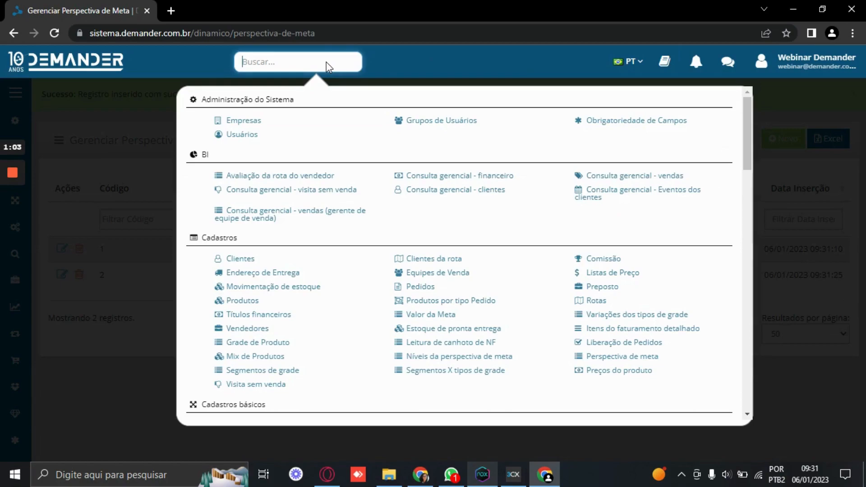
text(nivei)
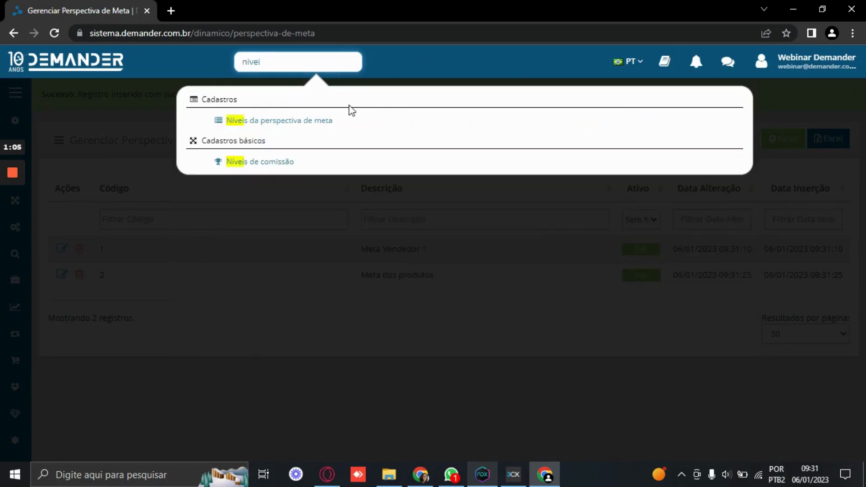
click(279, 124)
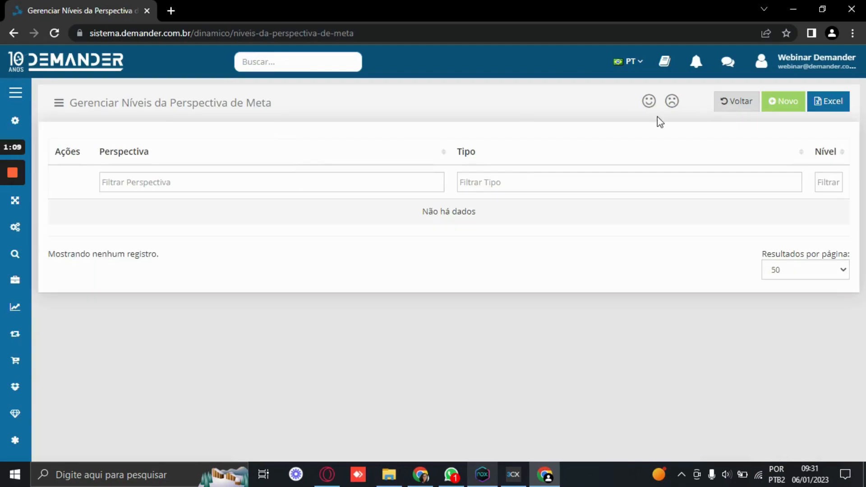
- Create and save a perspective level for Meta Vendedor 1 with type Vendedor and level 1
click(783, 108)
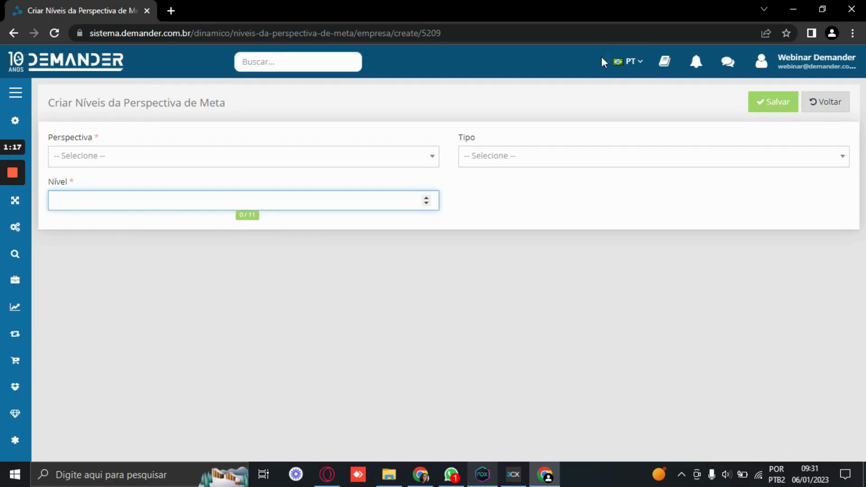
click(225, 156)
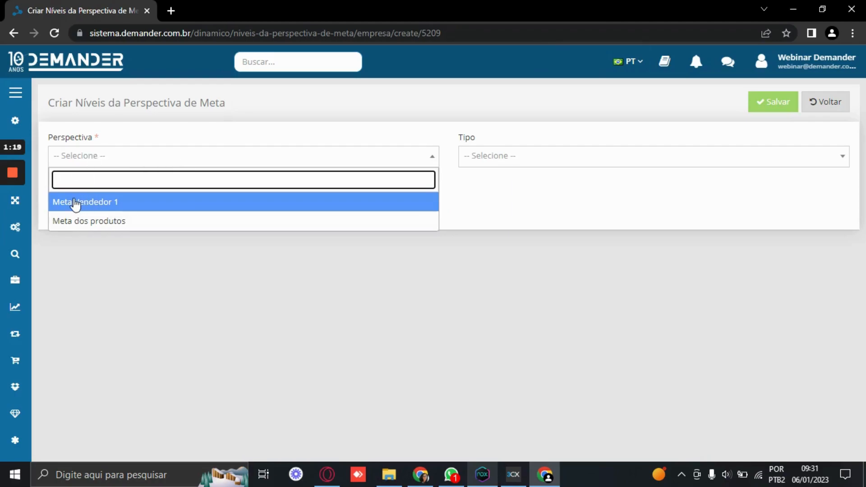
click(93, 207)
click(508, 163)
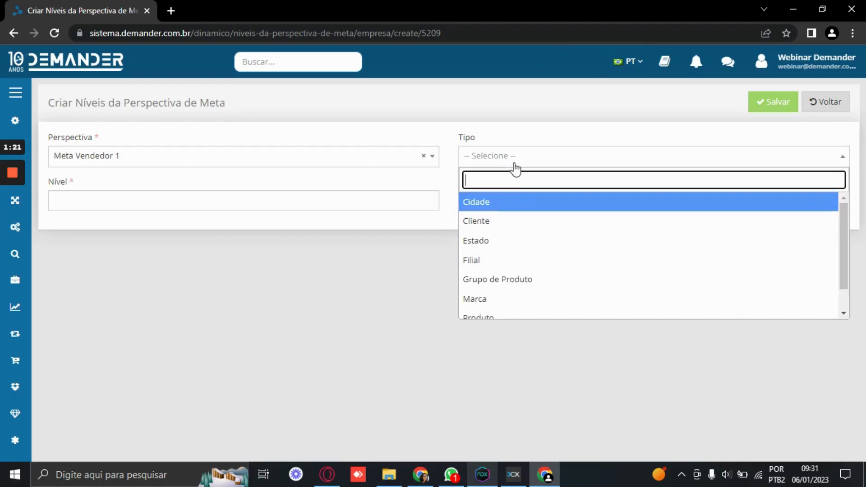
scroll(573, 255, down, 1)
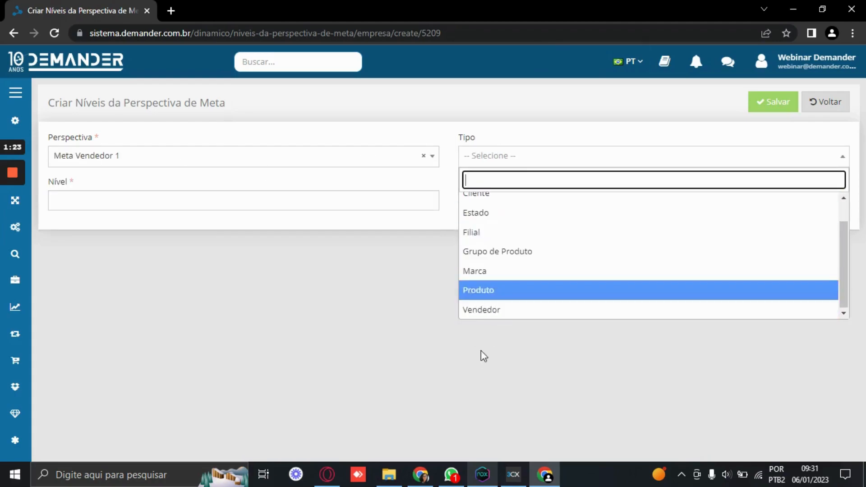
scroll(520, 225, up, 1)
scroll(500, 294, down, 1)
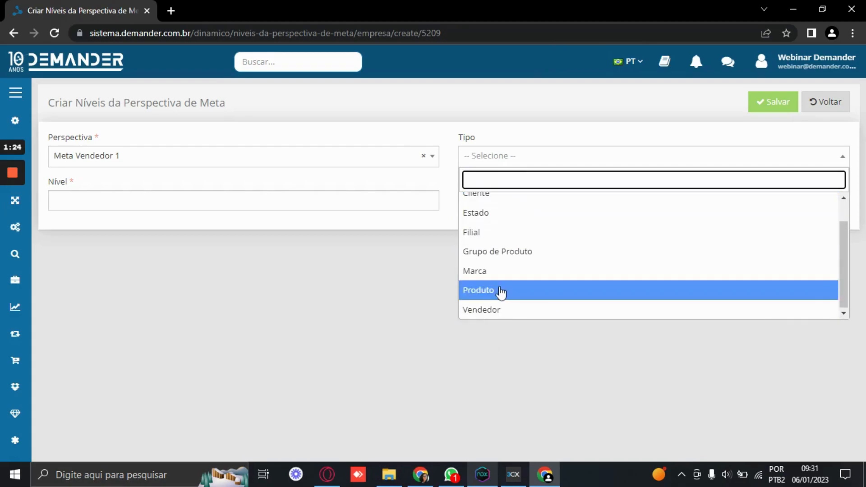
click(475, 319)
click(133, 192)
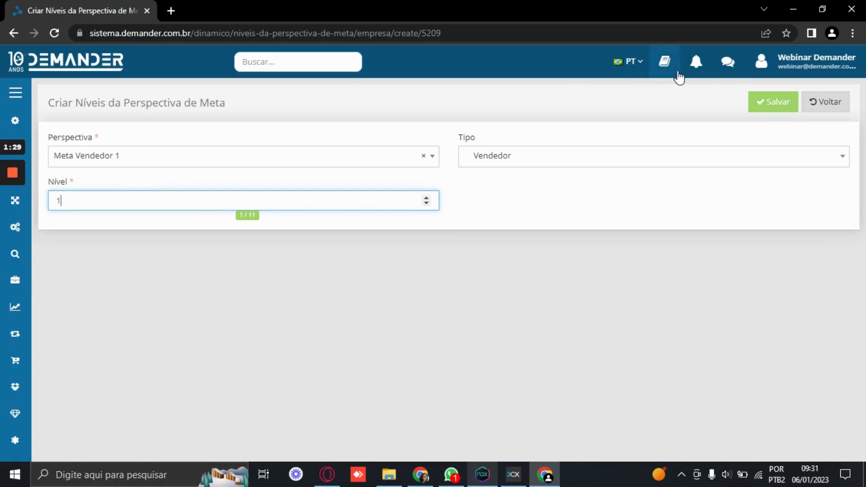
click(764, 103)
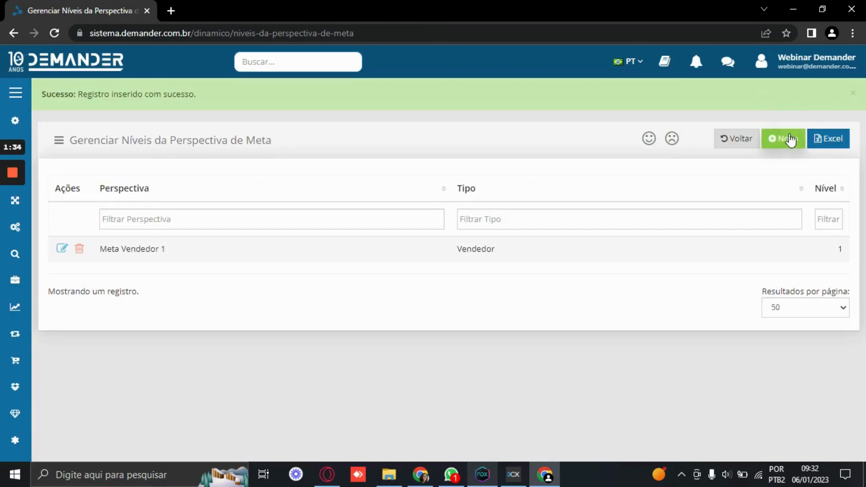
- Create and save a perspective level for Meta dos produtos with type Produto and level 1
click(788, 141)
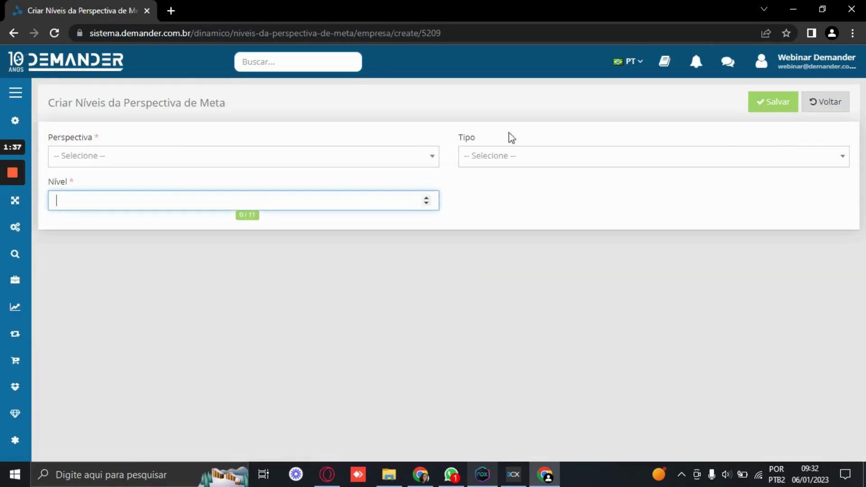
click(186, 158)
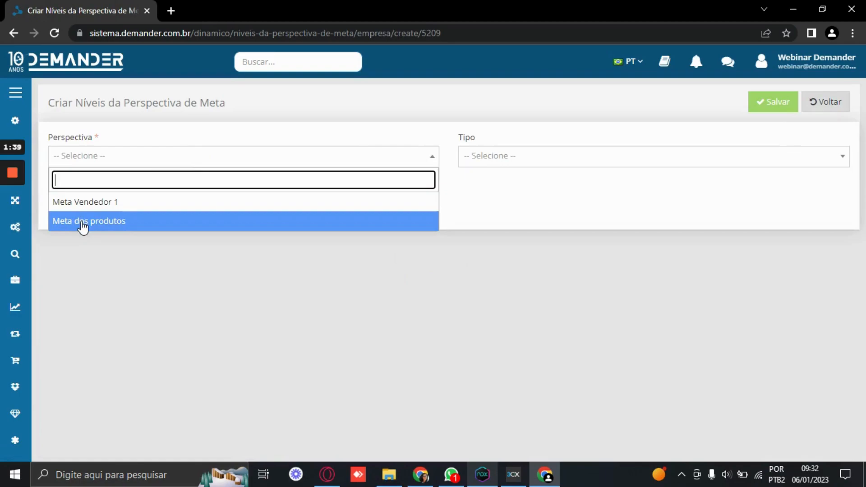
click(69, 223)
click(506, 157)
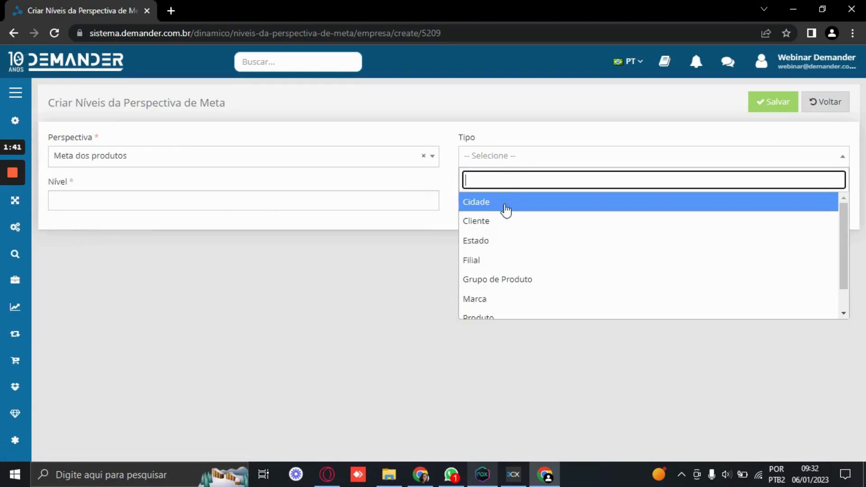
scroll(512, 240, down, 1)
click(499, 292)
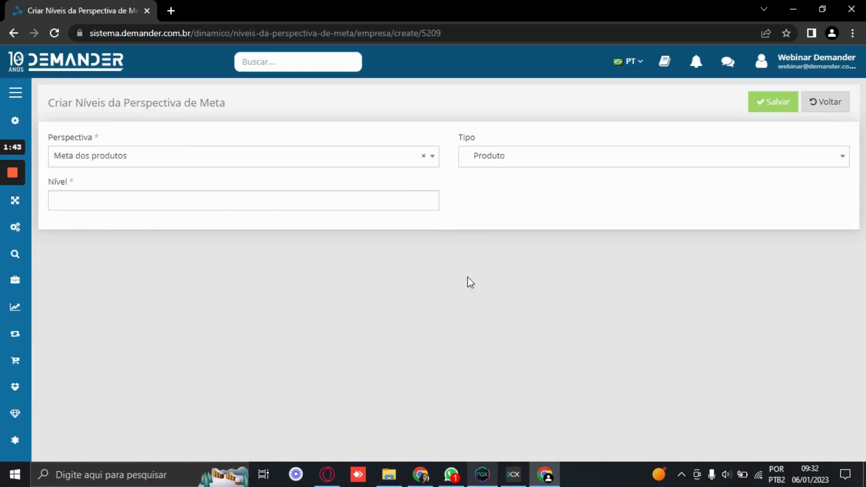
click(75, 196)
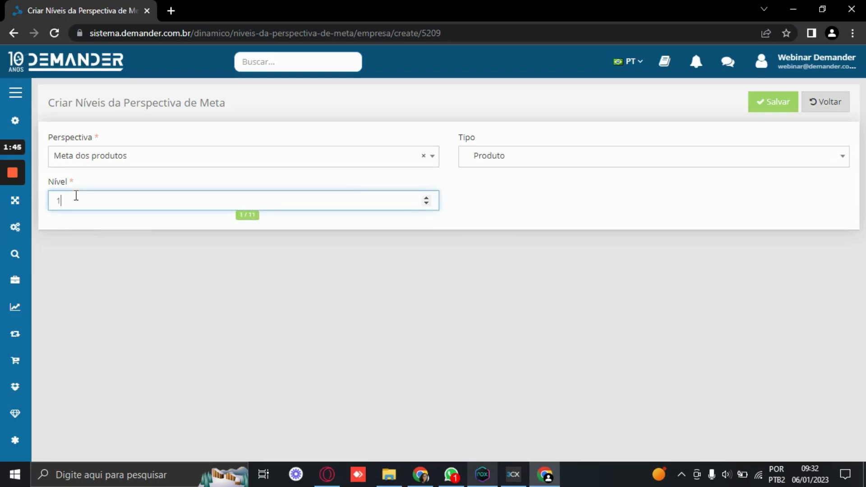
click(759, 108)
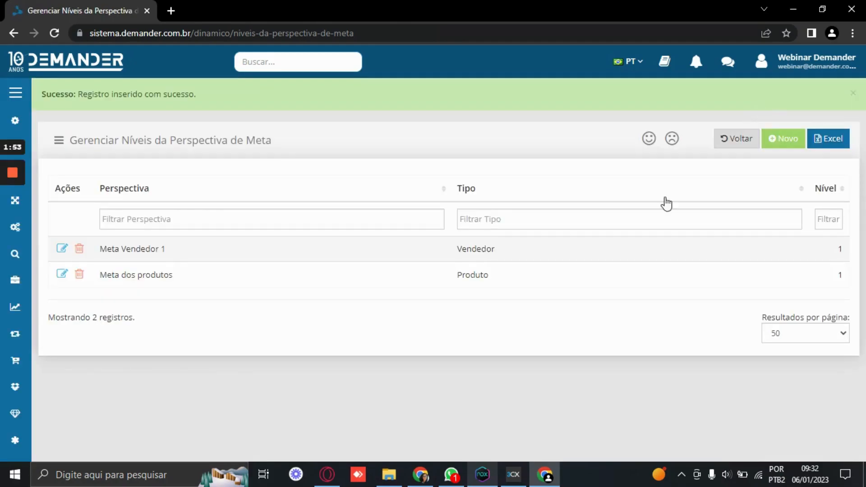
drag(112, 249, 182, 259)
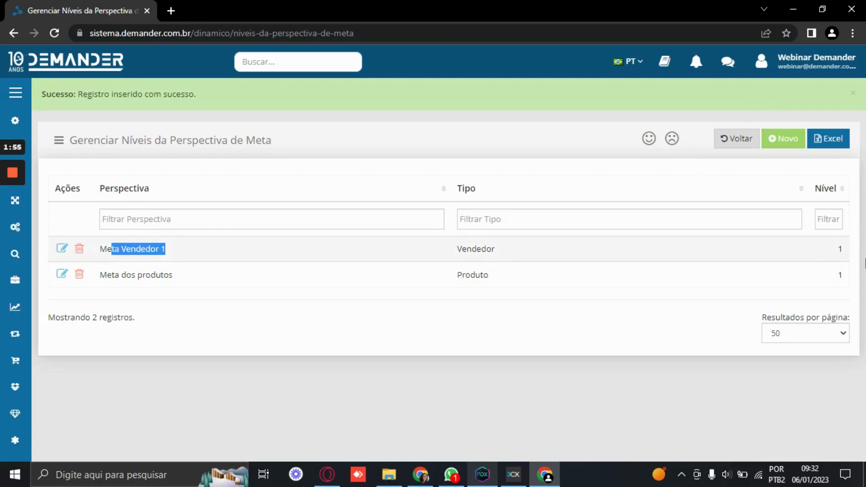
drag(838, 259, 863, 255)
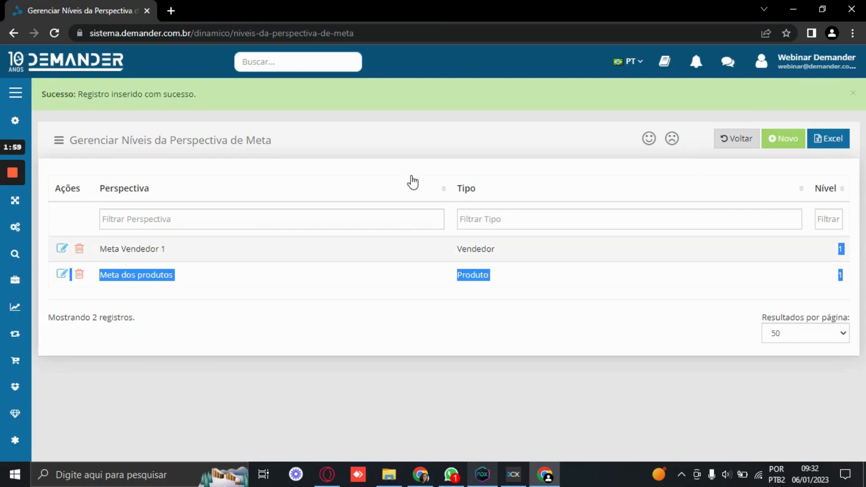
- Add and save another level for the Meta Vendedor 1 perspective, with type Produto and level 2
click(785, 139)
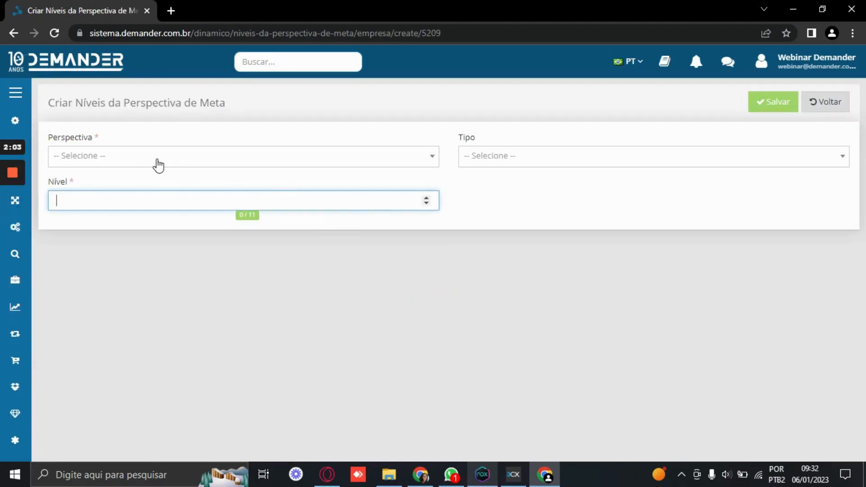
click(158, 163)
click(115, 203)
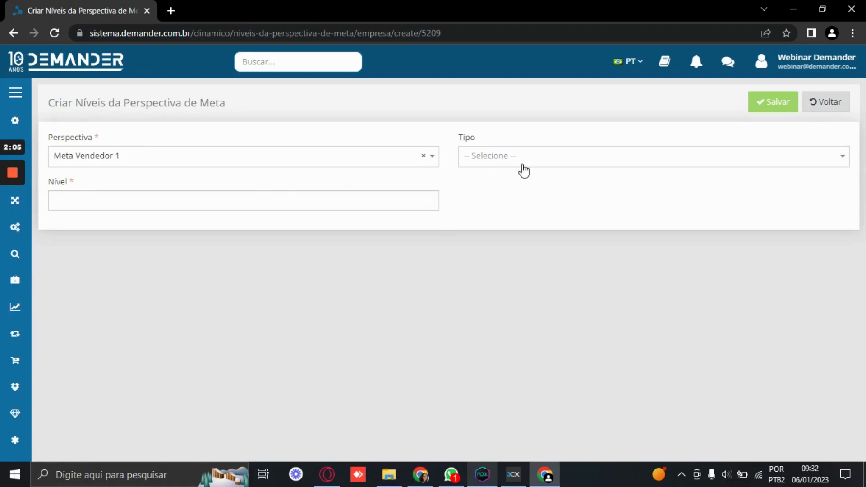
click(564, 168)
scroll(567, 246, down, 2)
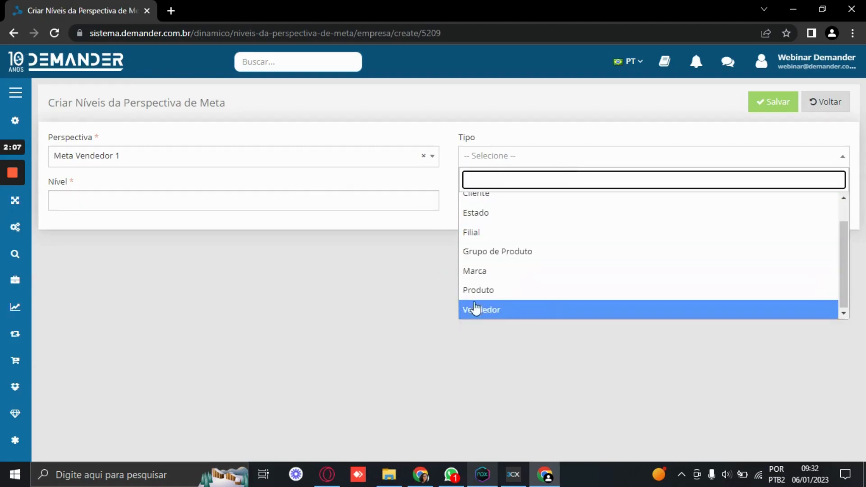
click(481, 291)
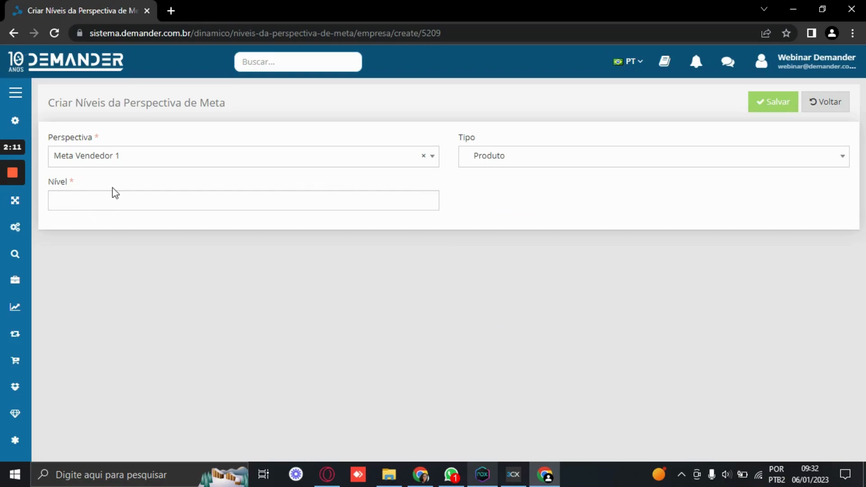
click(130, 192)
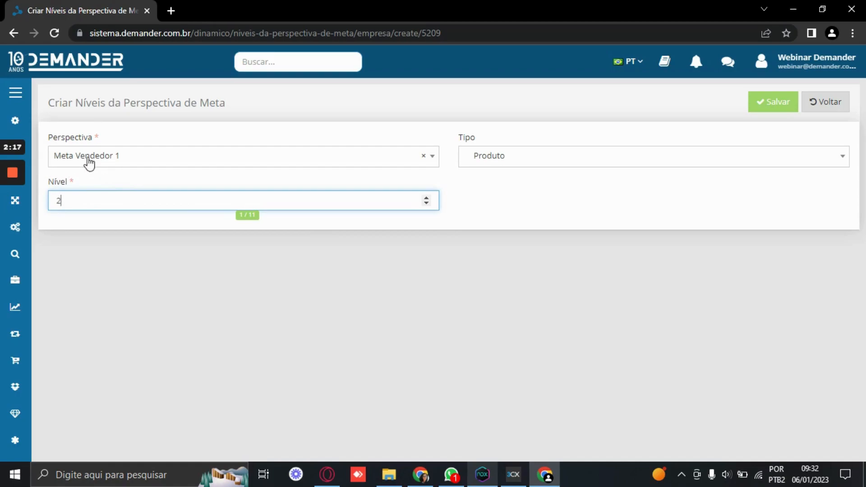
click(776, 105)
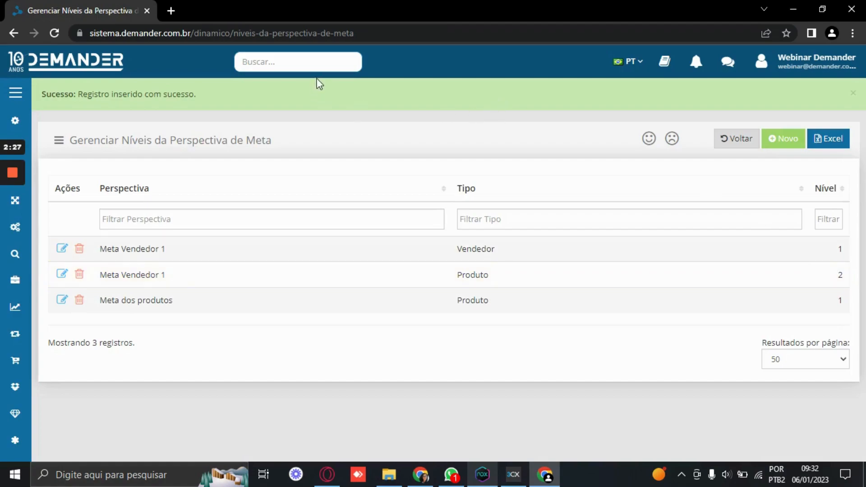
- Find and open the Valor da Meta register
click(316, 58)
text(met)
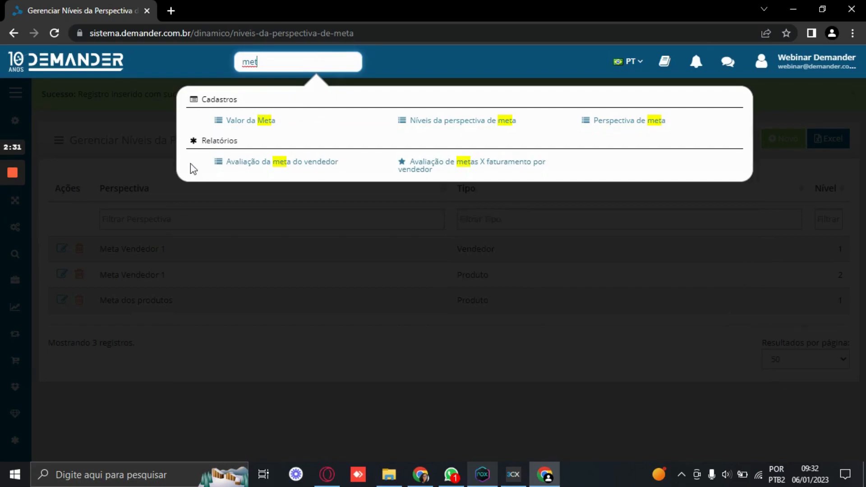
click(240, 123)
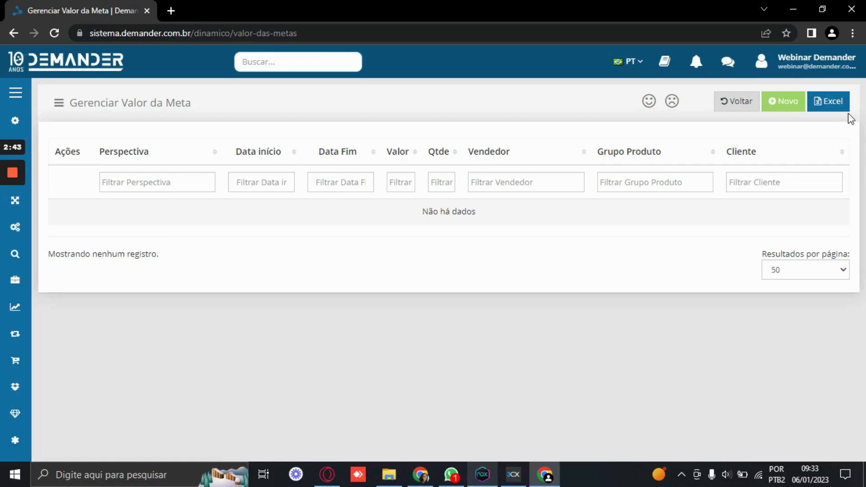
- Start a new goal value record for perspective Meta Vendedor 1, with start date 01/01/2023 and end date 31/01/2023
click(788, 98)
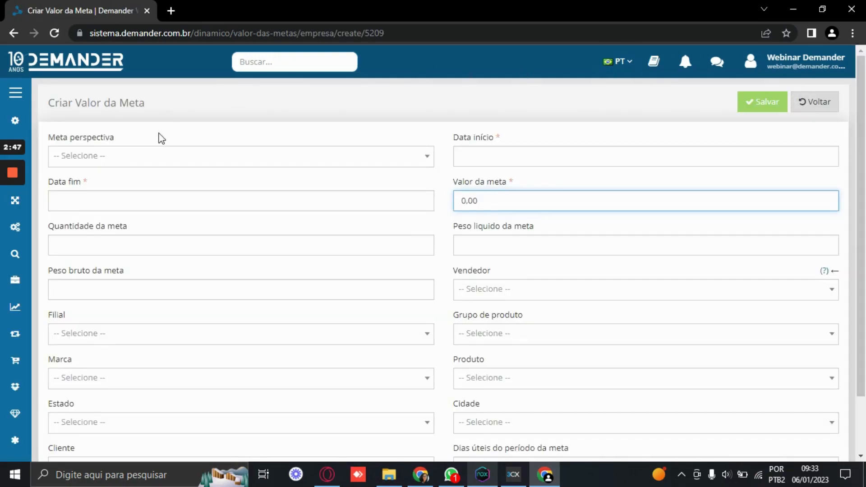
click(99, 156)
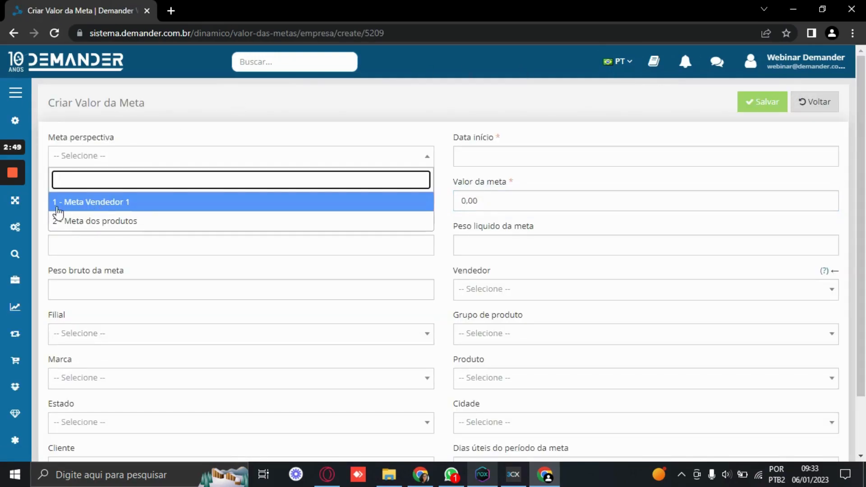
click(60, 206)
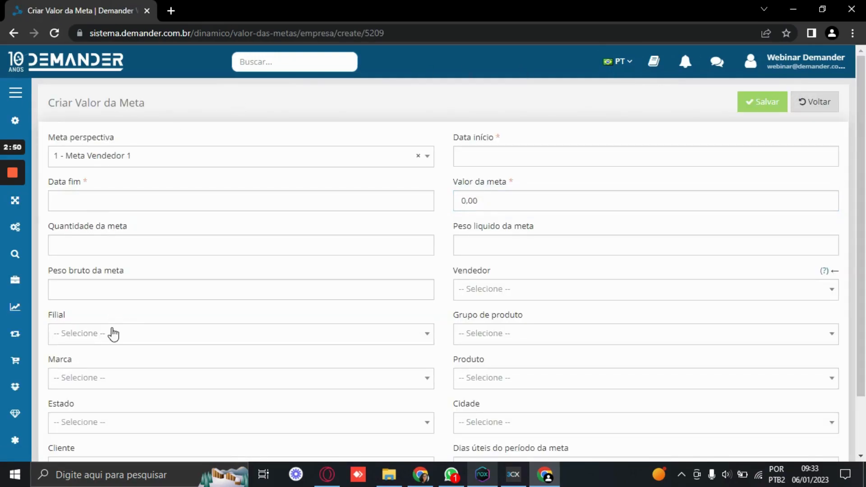
click(494, 156)
click(463, 153)
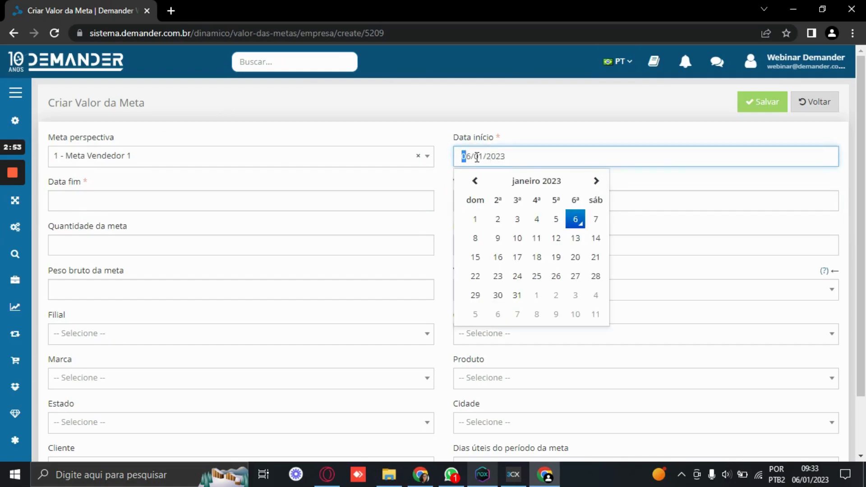
click(475, 218)
click(268, 198)
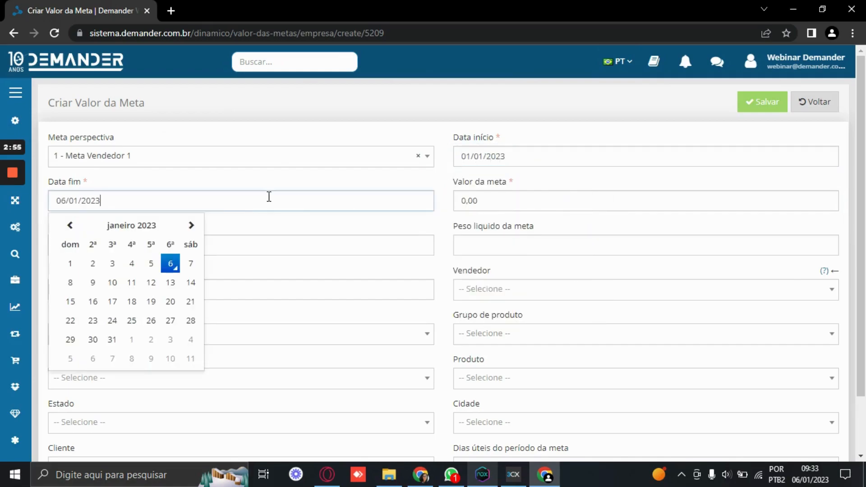
click(112, 340)
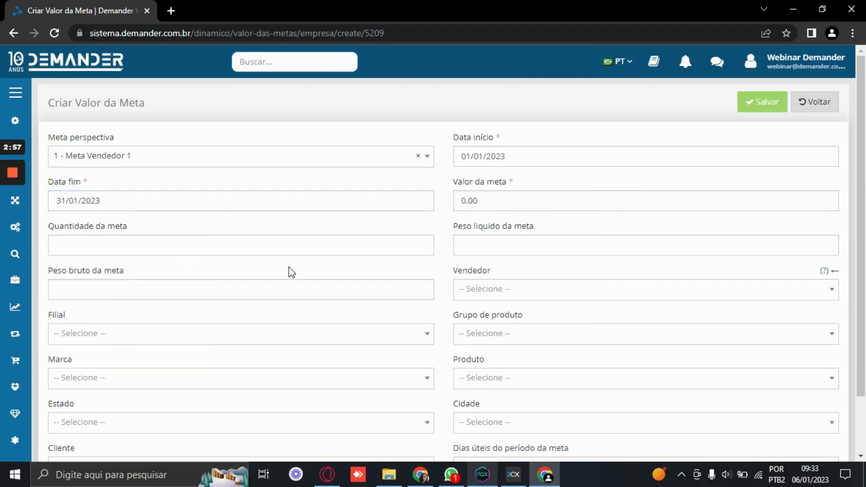
- Set the goal value to 15.000,00, assign it to the seller with code 2, and save the record
click(488, 201)
text(15.000,00)
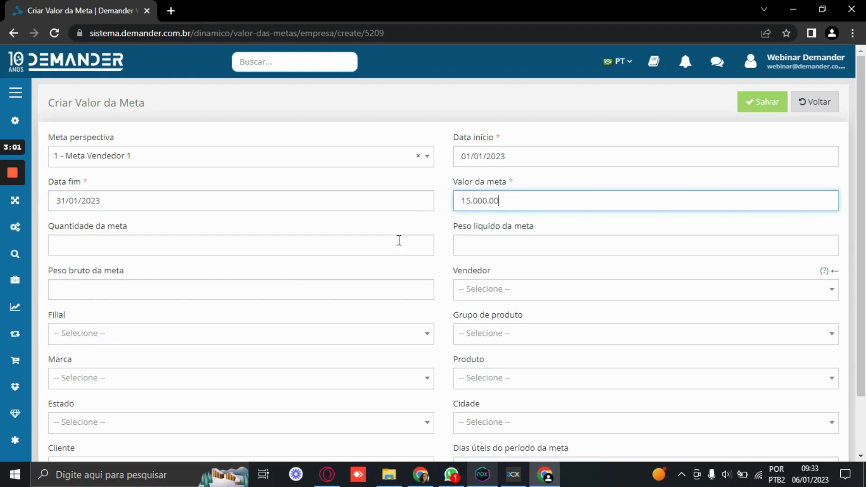
scroll(237, 307, down, 2)
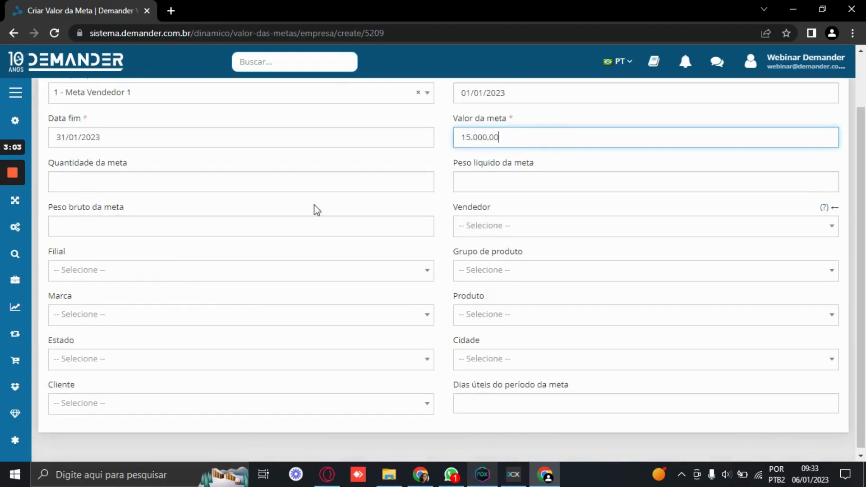
scroll(95, 207, up, 2)
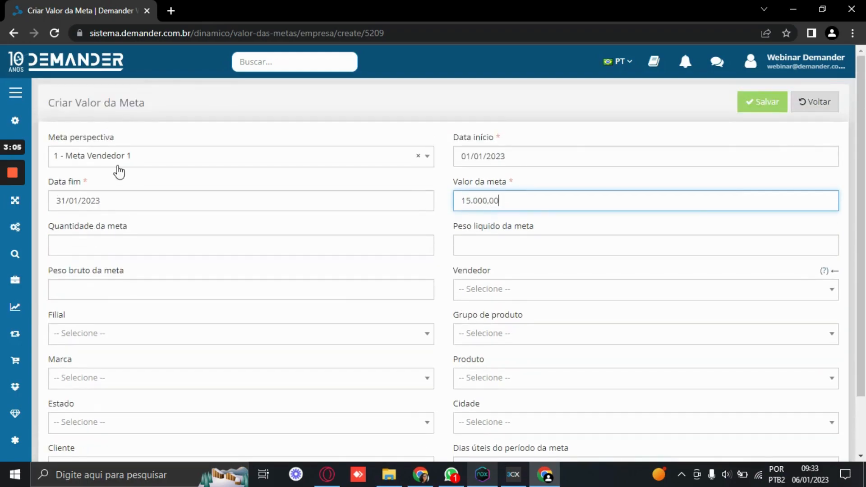
scroll(152, 172, down, 2)
click(531, 231)
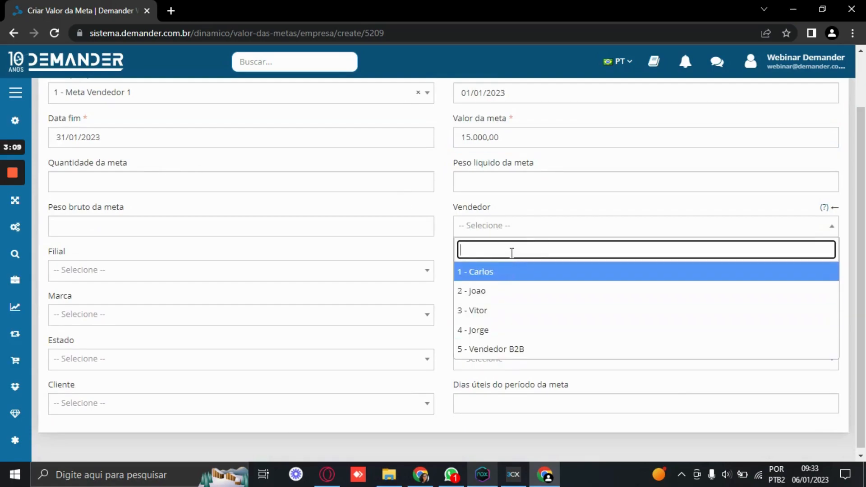
click(474, 298)
scroll(554, 303, up, 2)
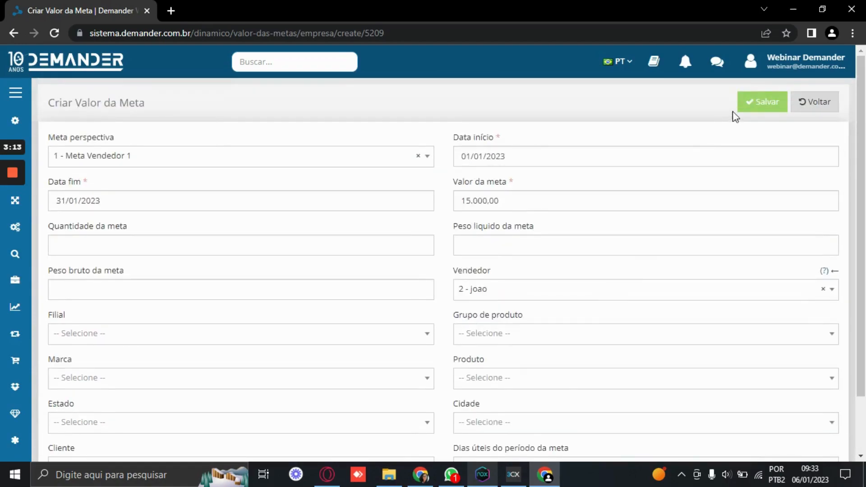
click(755, 108)
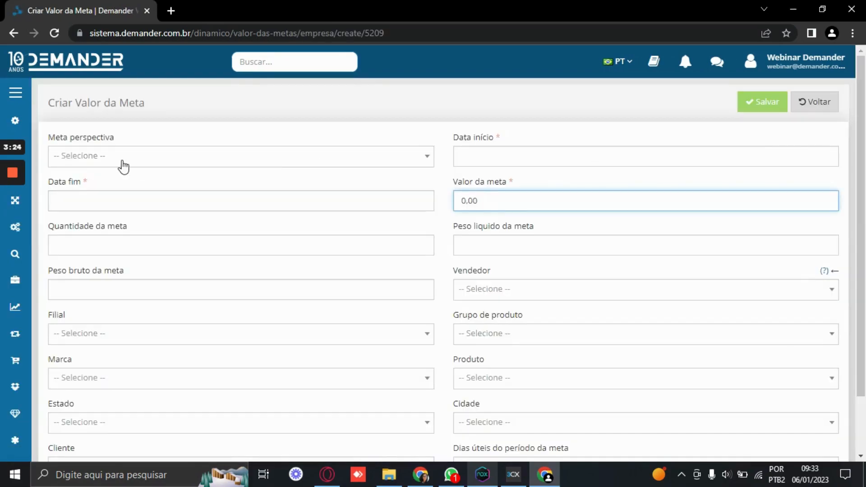
- In another new goal value record, choose perspective Meta Vendedor 1 and set the period from 01/01/2023 to 31/01/2023
click(121, 166)
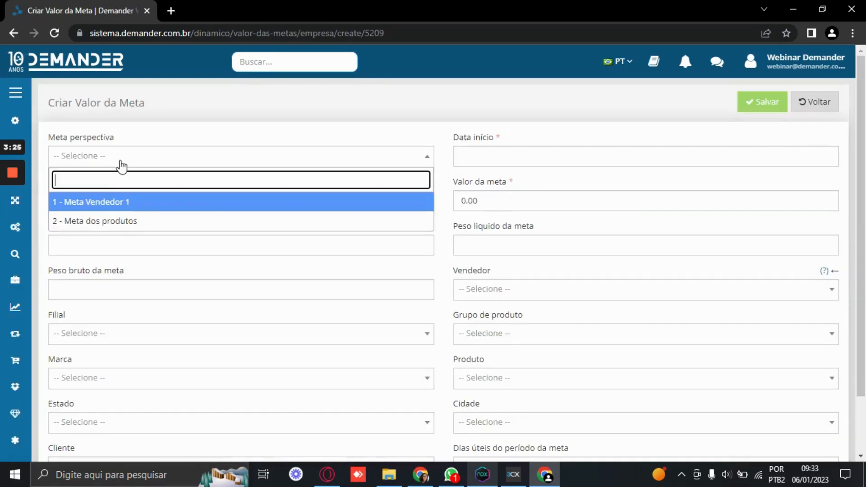
click(95, 203)
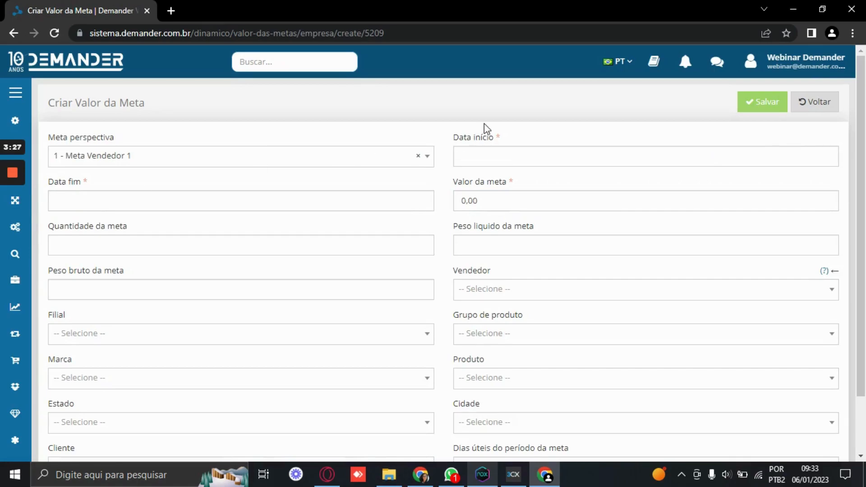
click(489, 156)
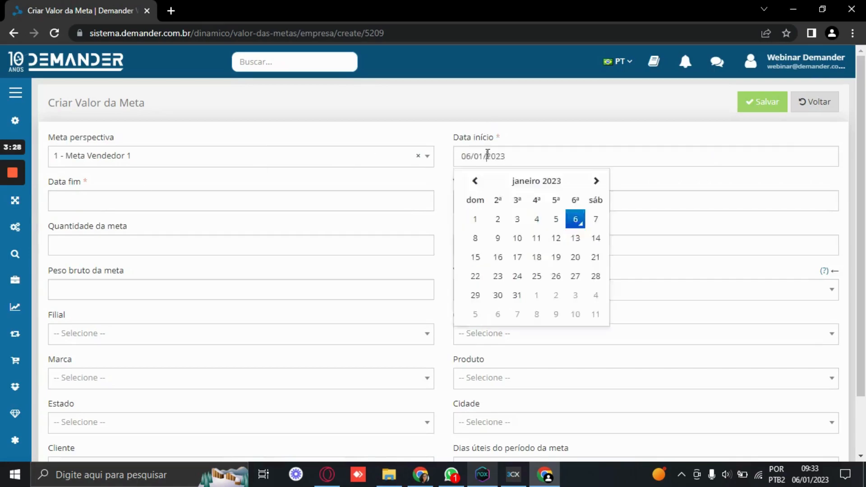
click(477, 221)
click(204, 194)
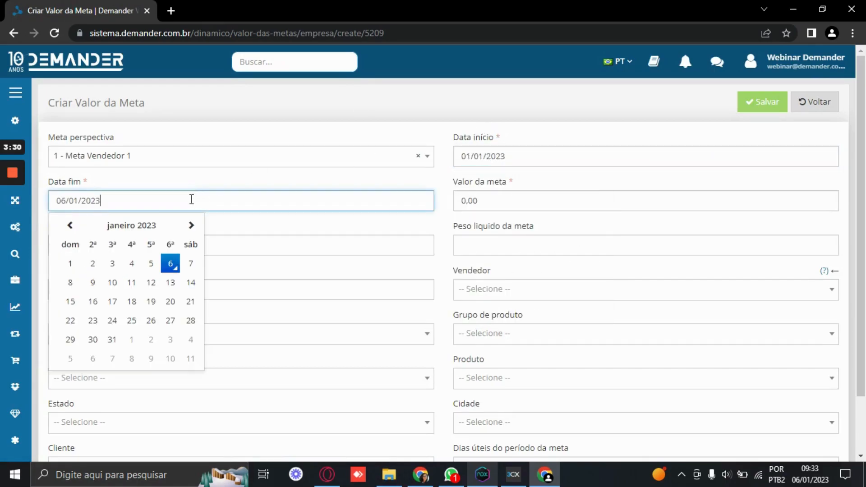
click(114, 343)
- Enter 15.000,00 as this record's goal value and select the seller with code 2
click(472, 207)
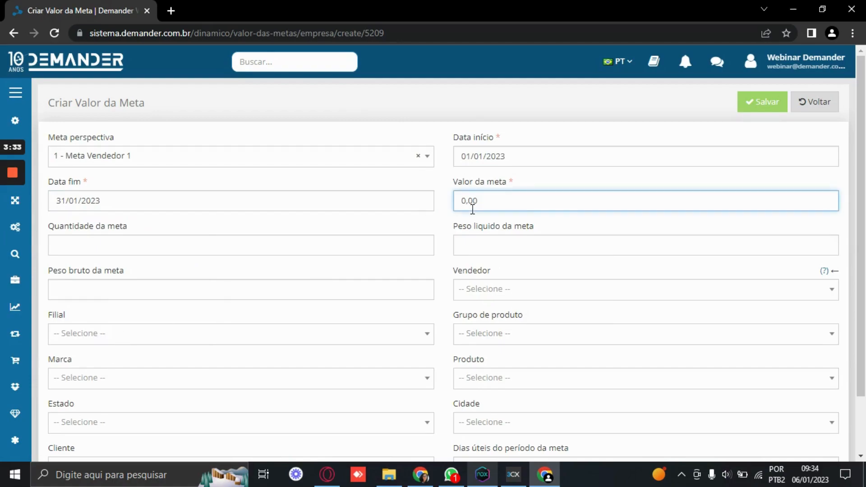
text(1.500,00)
click(507, 296)
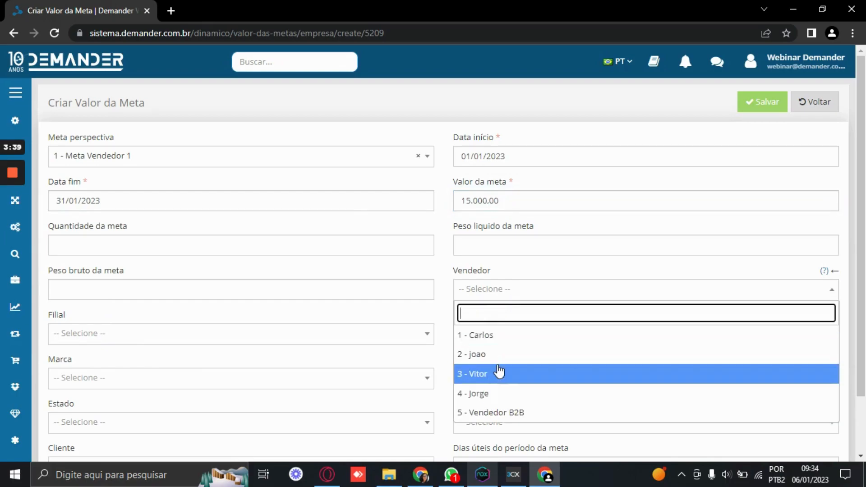
click(493, 360)
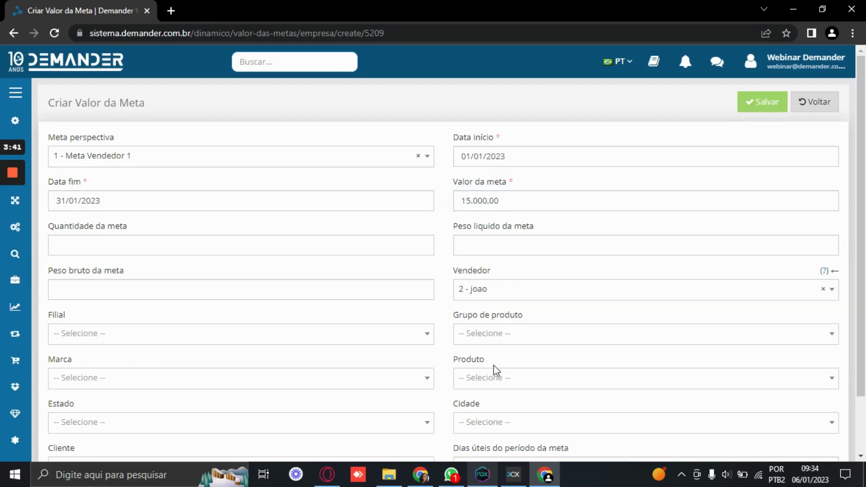
- Assign product 0001526 - PIPOCA YOKI MIC 105GR QUEIJO CX10 to the goal value and save the record
click(499, 378)
scroll(522, 293, down, 2)
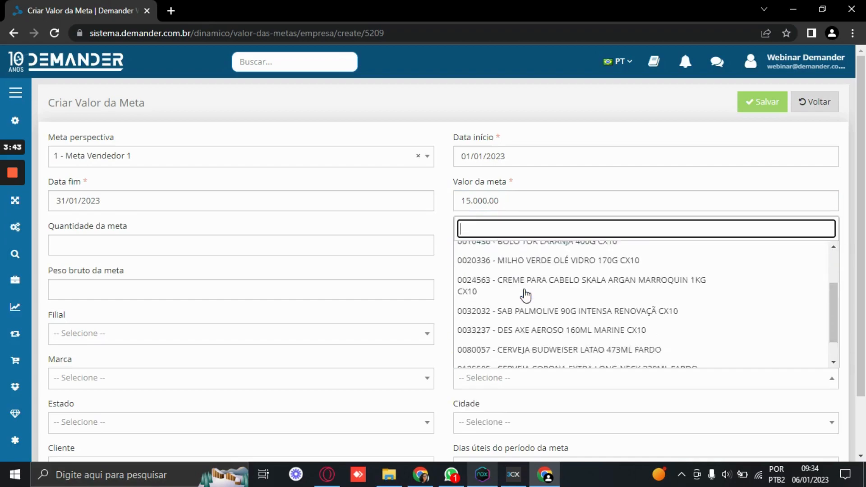
scroll(522, 294, up, 2)
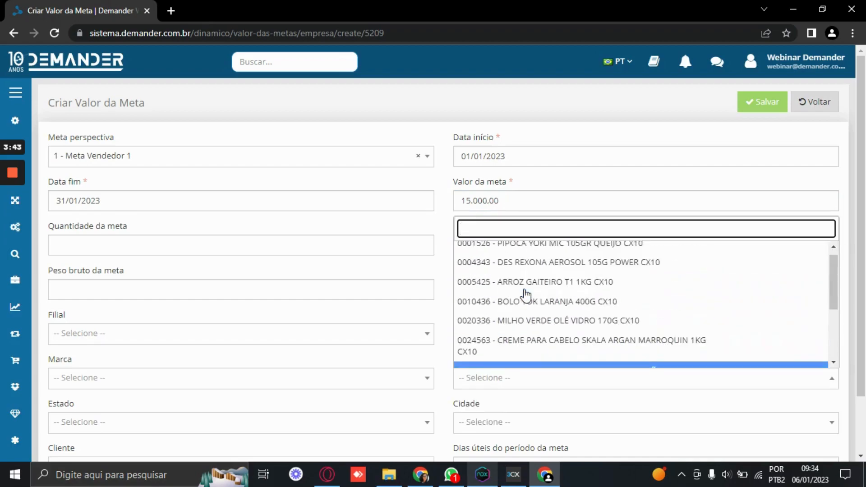
click(487, 250)
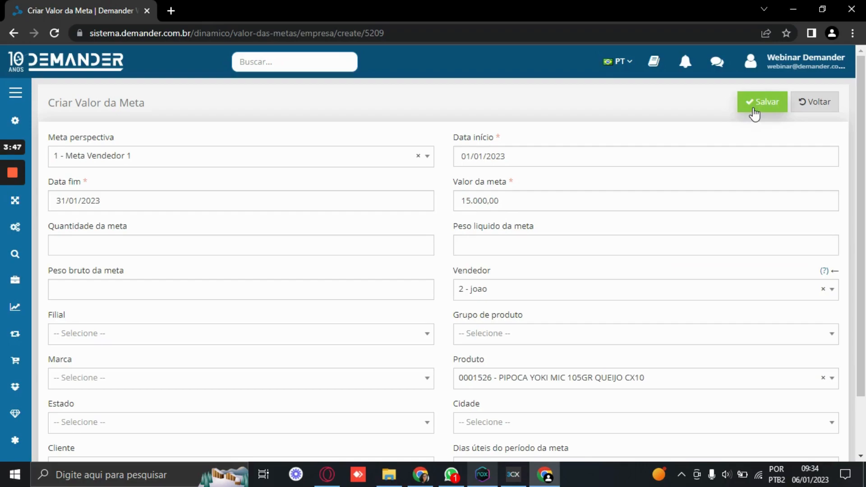
scroll(605, 253, down, 2)
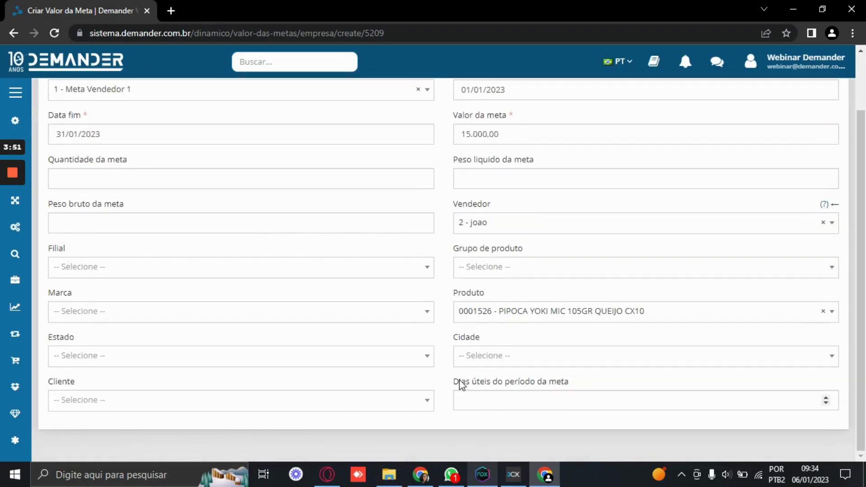
drag(471, 382, 549, 382)
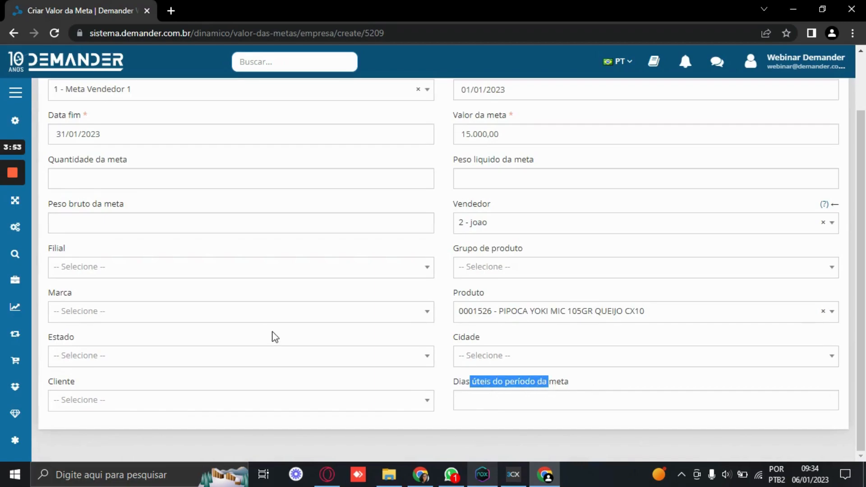
scroll(275, 338, up, 2)
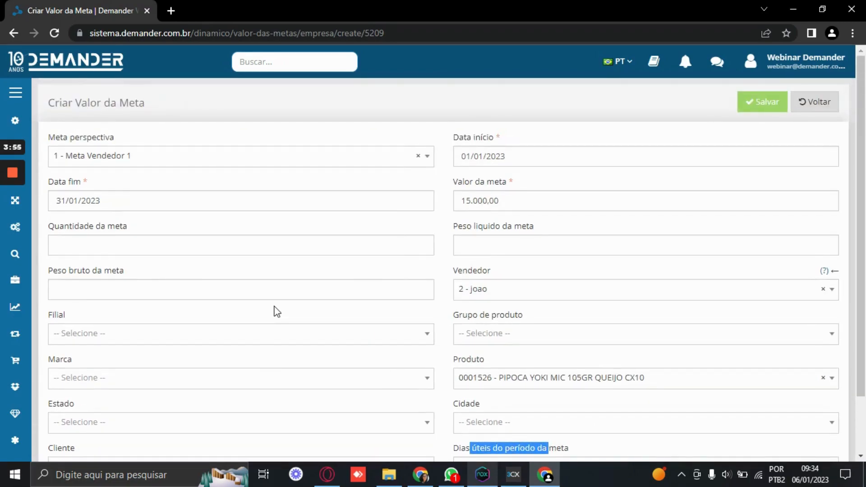
click(769, 104)
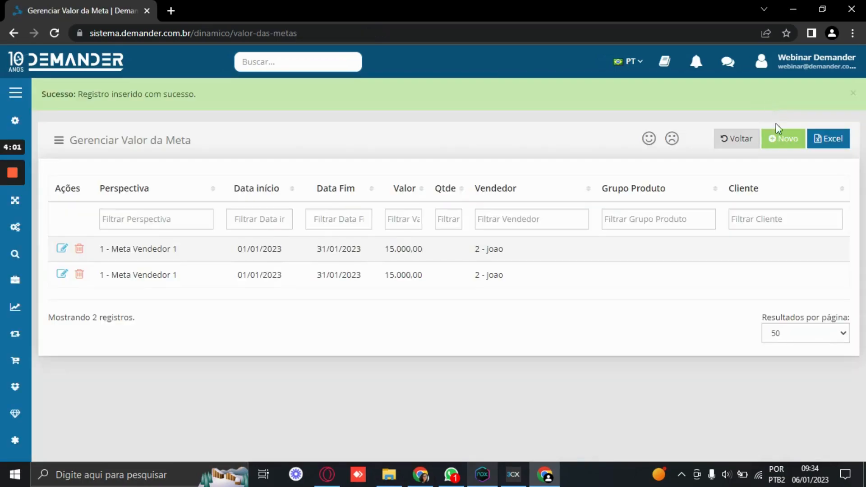
- Create another goal value record with perspective Meta dos produtos and the period from 01/01/2023 to 28/02/2023
click(782, 149)
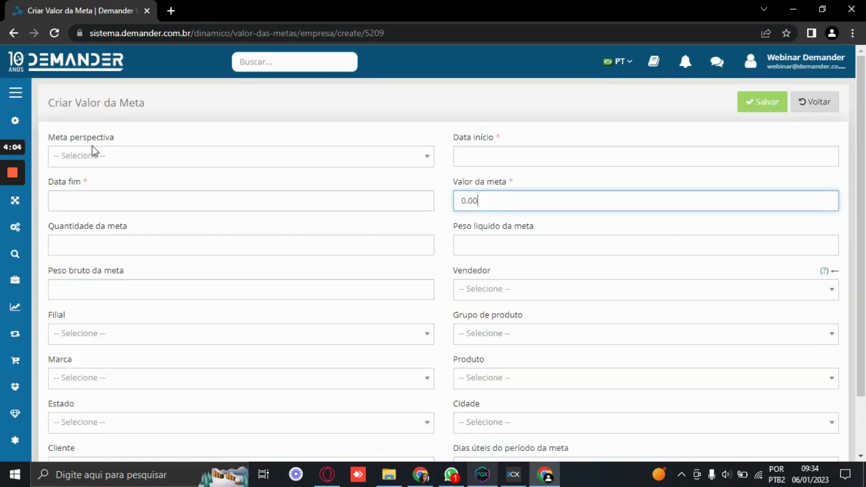
click(98, 155)
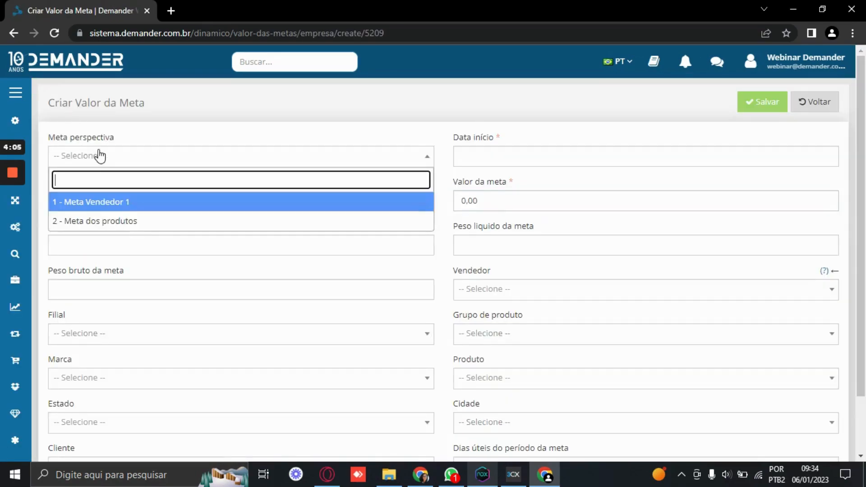
click(89, 221)
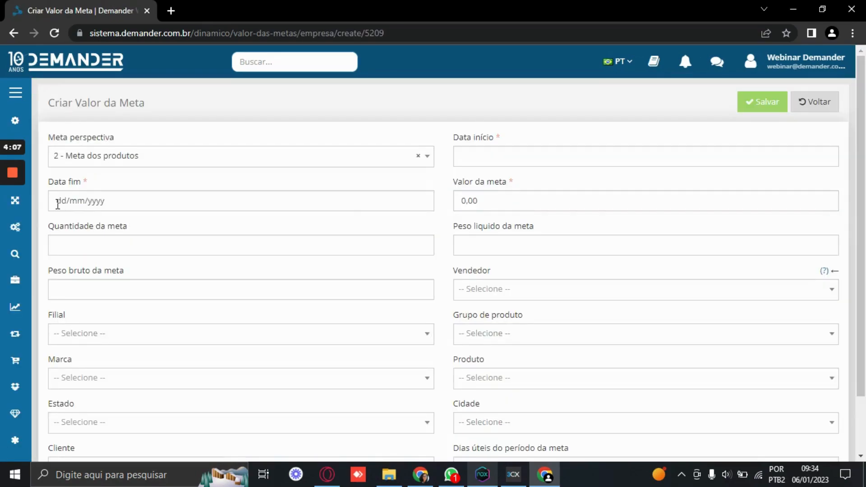
click(489, 158)
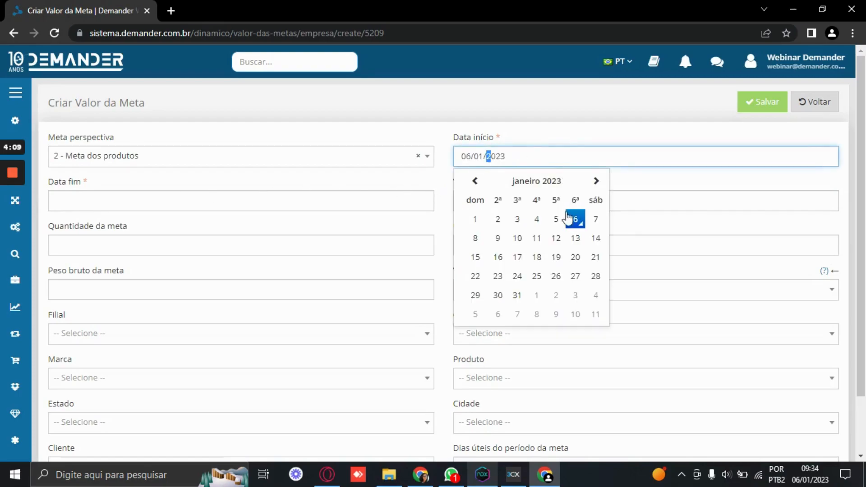
click(489, 221)
click(367, 200)
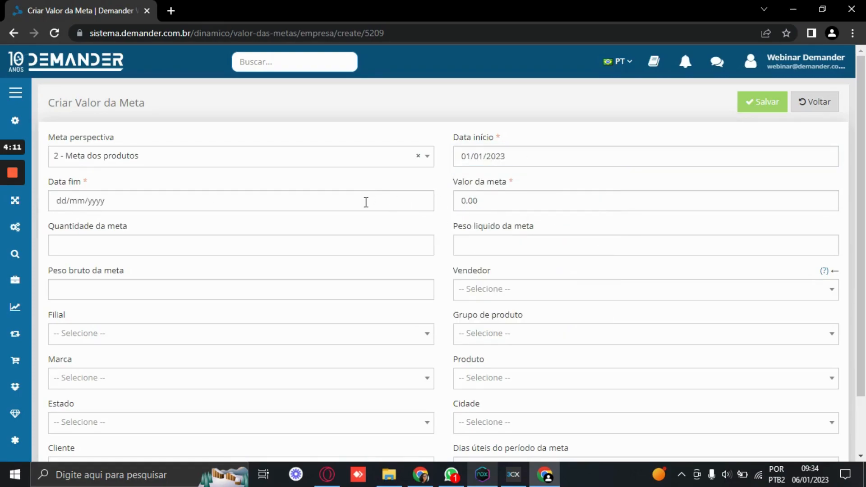
click(192, 225)
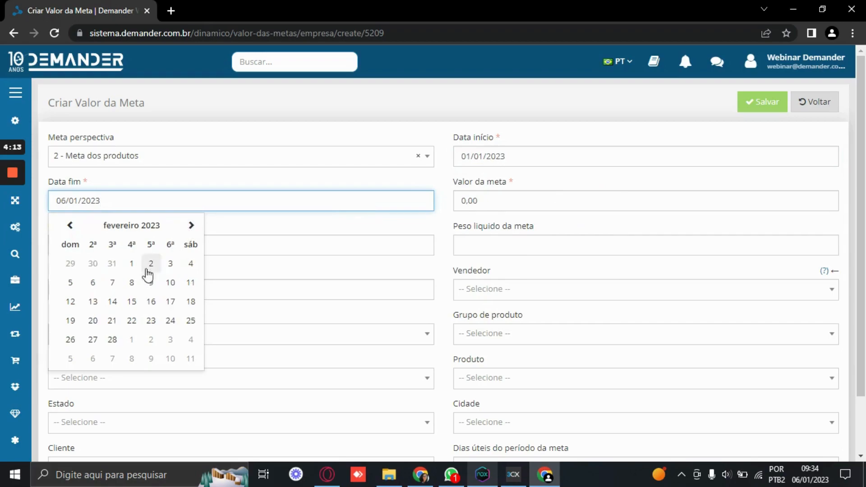
click(113, 340)
- Enter 35.000,00 as the goal value and select the seller with code 2
click(501, 203)
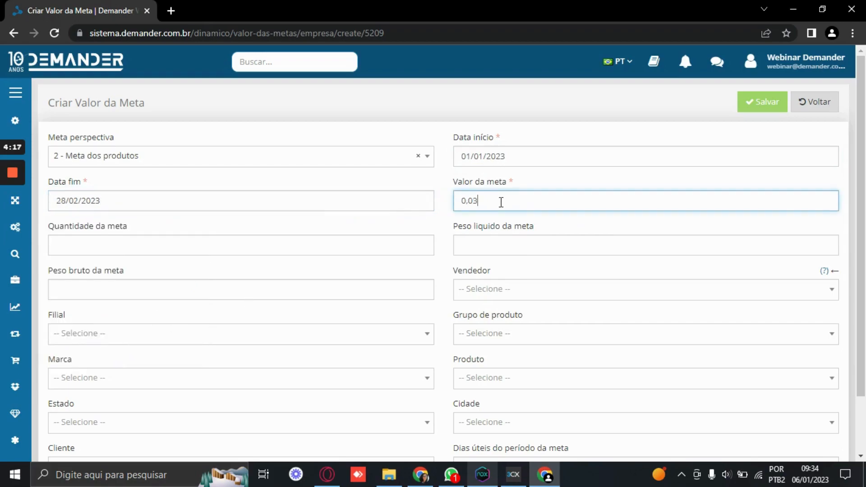
text(3.500,00)
click(502, 291)
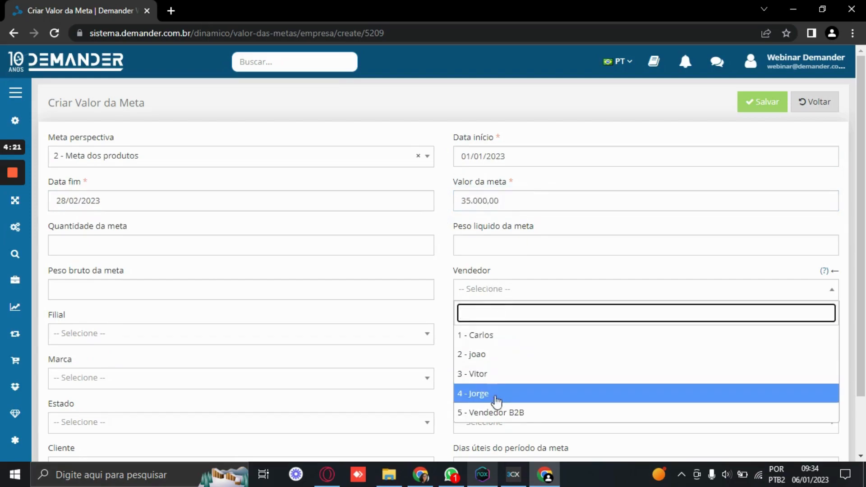
click(490, 360)
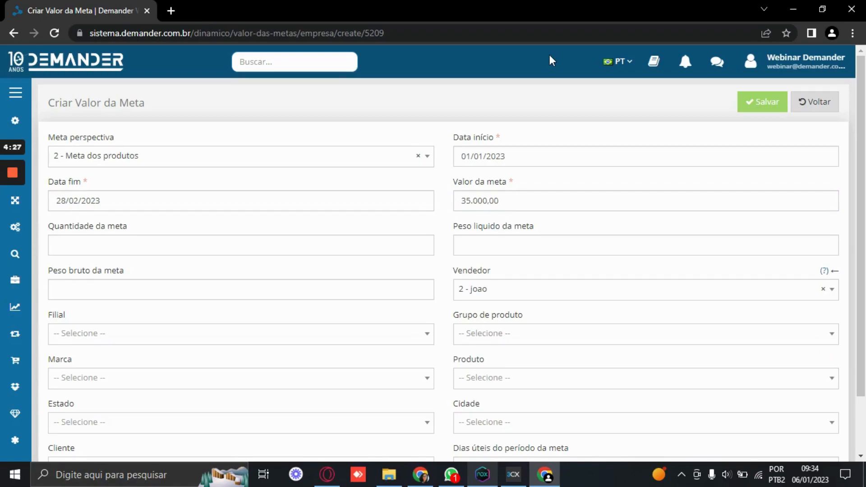
- Assign product 0020336 - MILHO VERDE OLÉ VIDRO 170G CX10 to the goal value and save the record
click(474, 379)
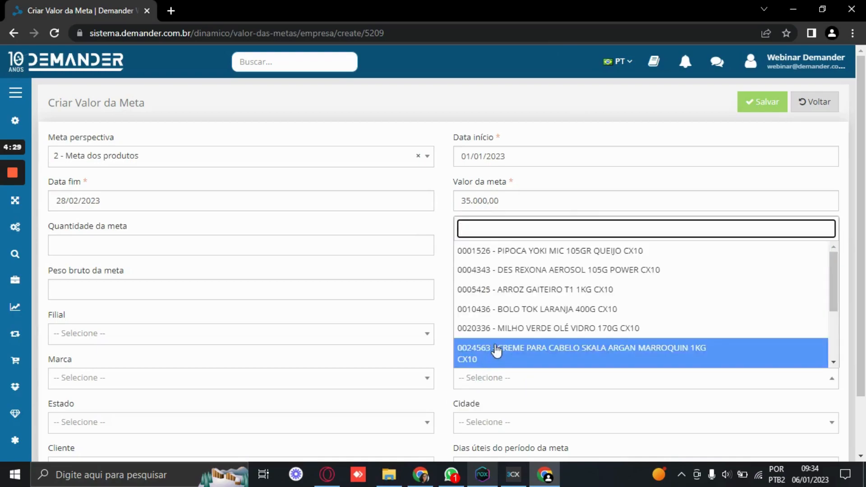
scroll(537, 318, down, 1)
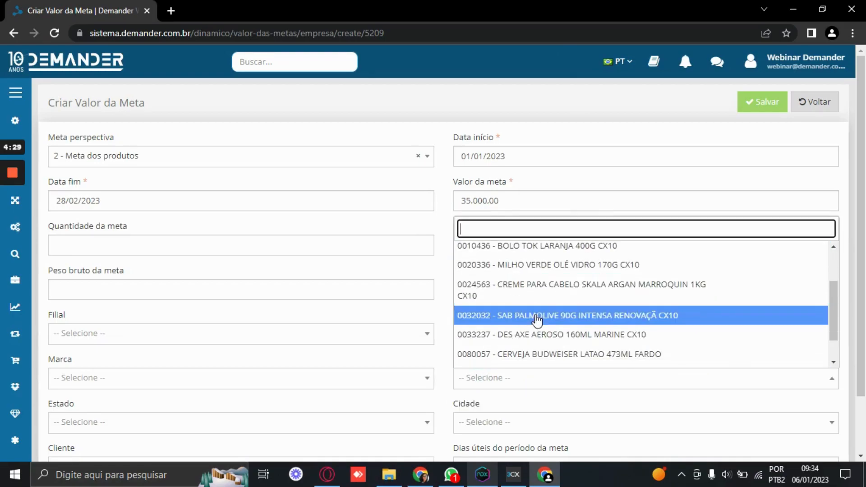
click(547, 270)
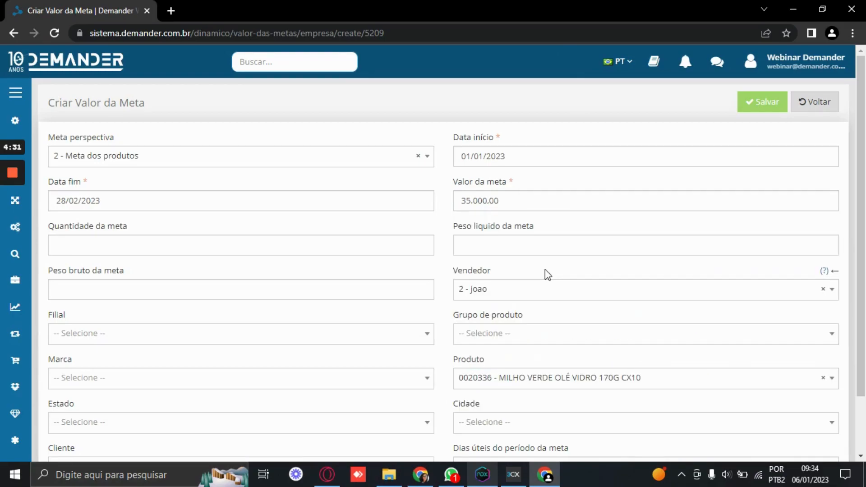
click(760, 111)
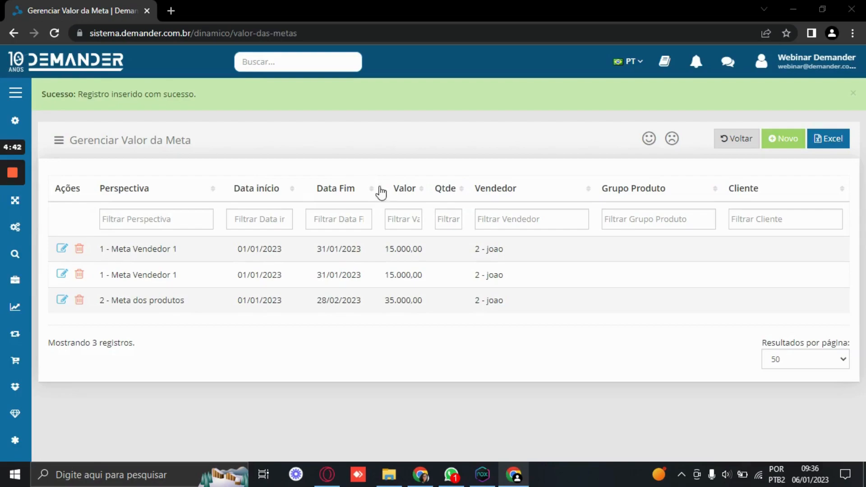
- Search the system for "confi" and open Configurações da Empresa in a separate browser tab
click(475, 476)
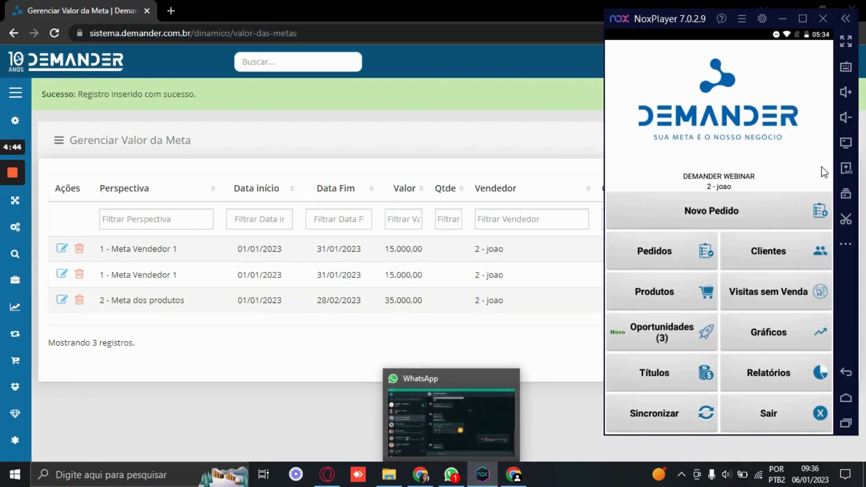
click(269, 58)
text(confi)
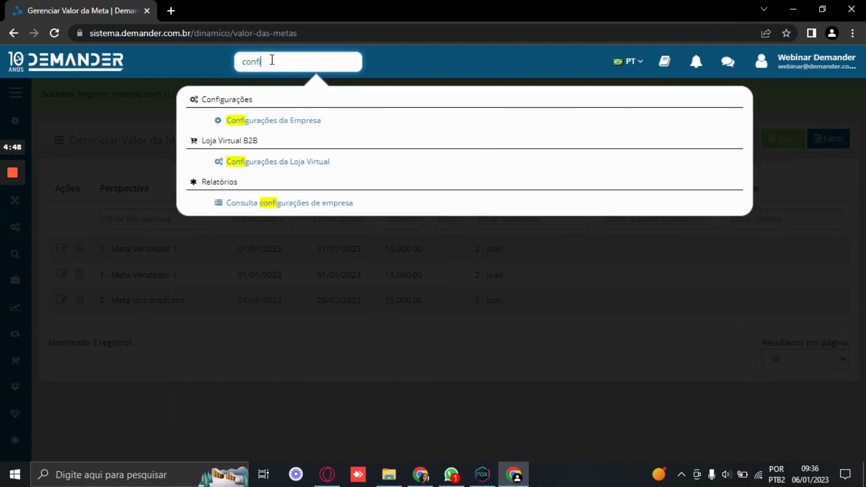
middle_click(277, 121)
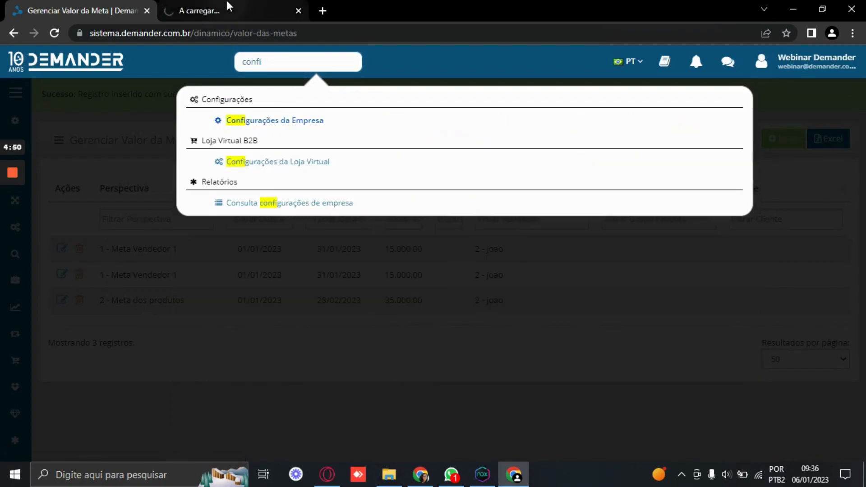
click(227, 5)
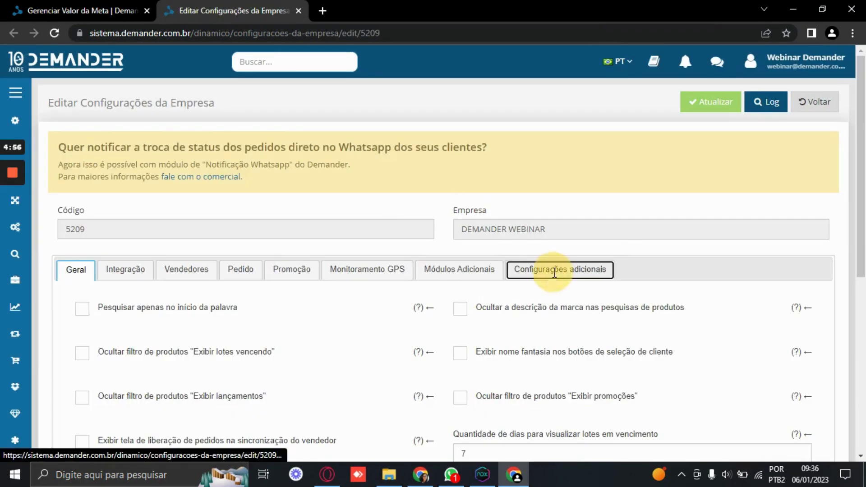
- Filter the company's additional settings by the description "expe"
click(554, 273)
scroll(417, 185, down, 4)
click(413, 184)
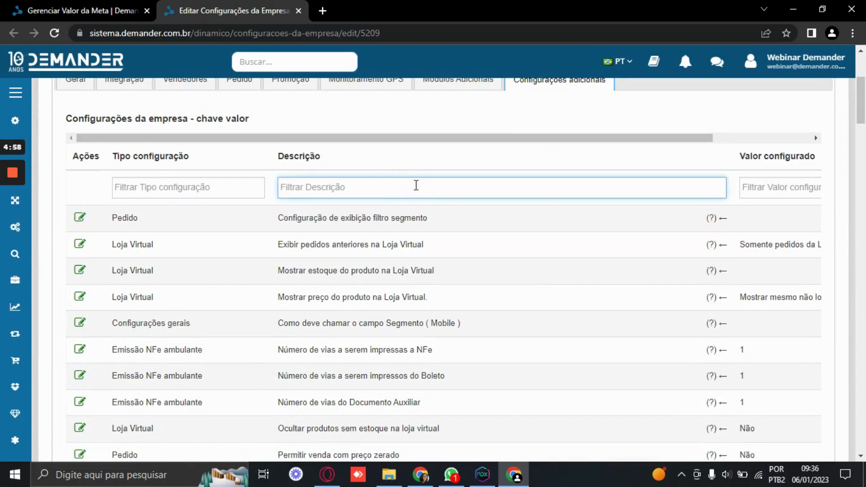
text(expe)
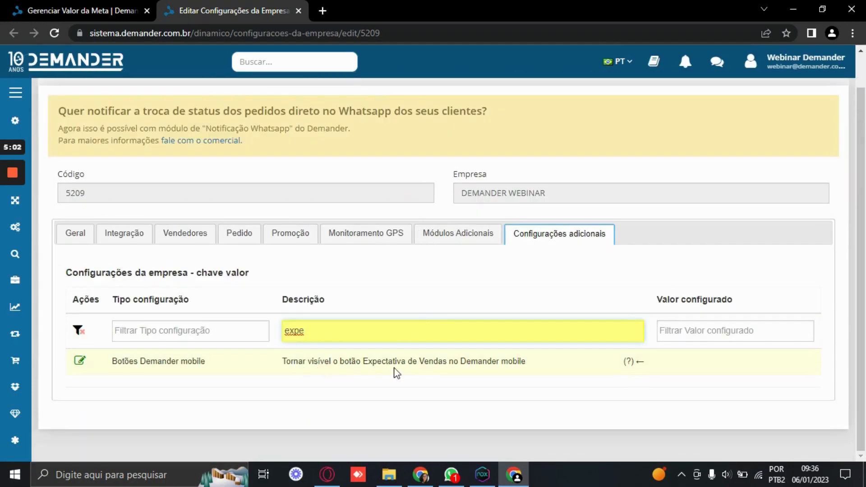
- Set the Expectativa de Vendas button on Demander mobile to Visível and save the company settings
click(80, 361)
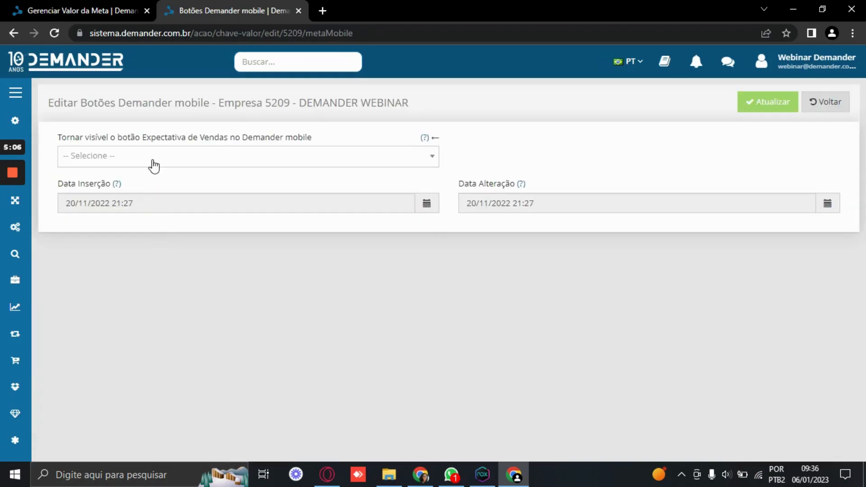
click(152, 158)
click(143, 221)
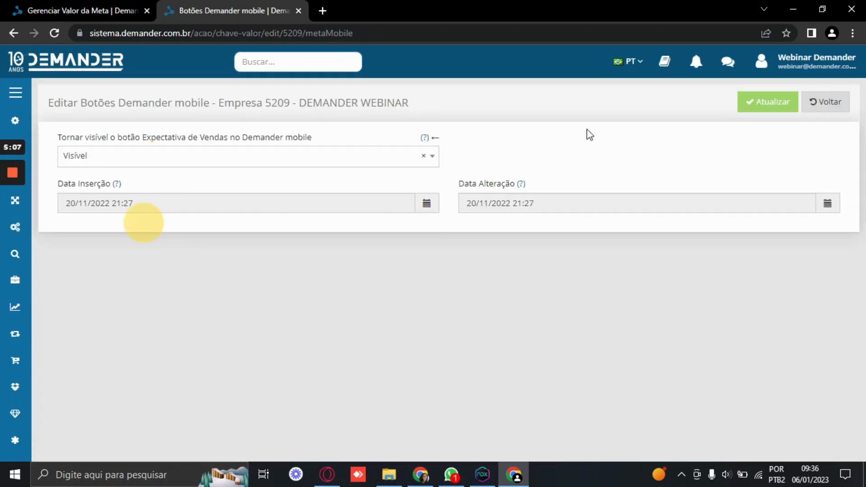
click(755, 110)
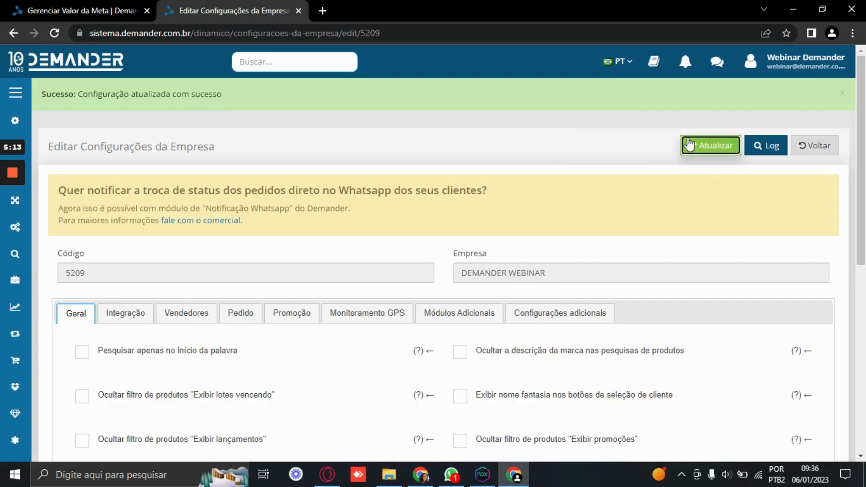
click(688, 143)
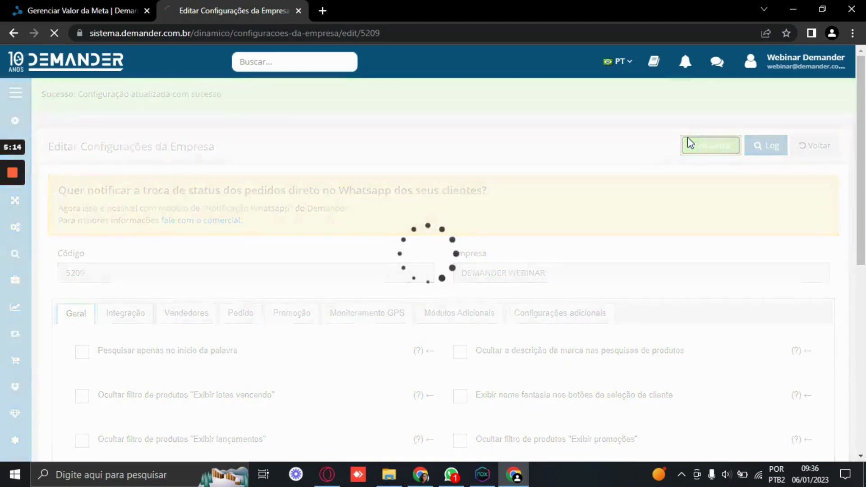
- Switch to the Demander mobile app in NoxPlayer, synchronize its data, and return to the home screen
click(481, 475)
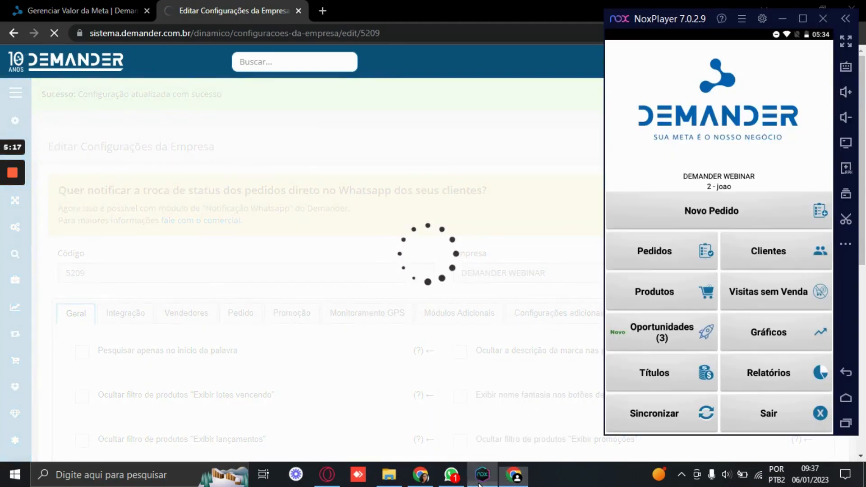
click(695, 414)
click(750, 125)
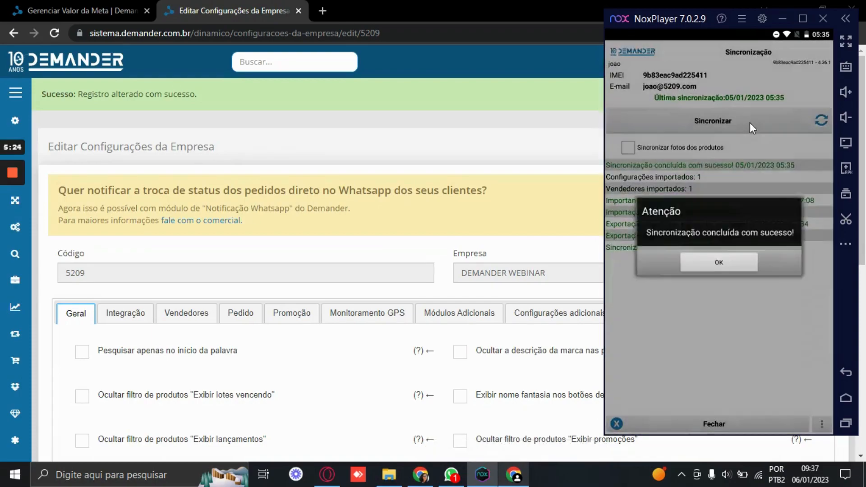
click(727, 263)
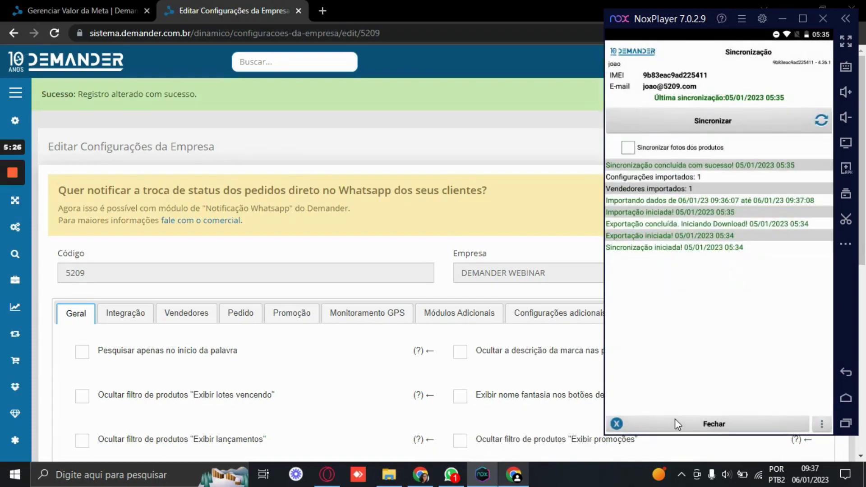
click(688, 424)
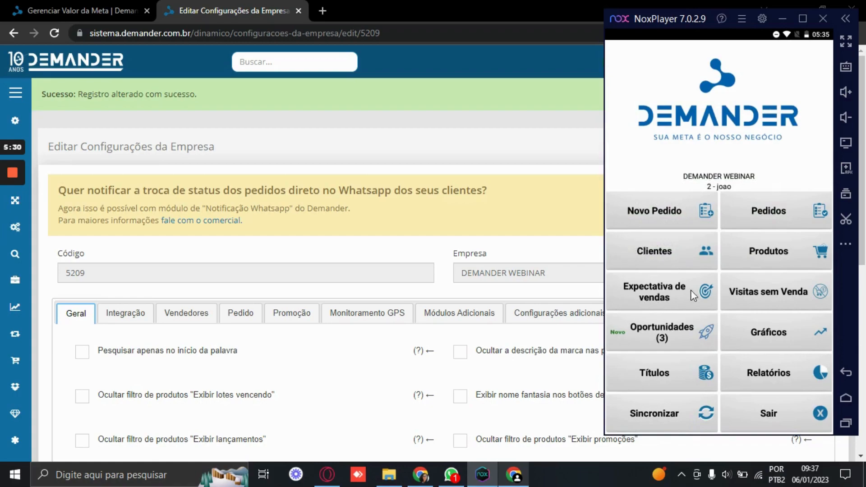
- View the sales expectations for perspective Meta dos produtos and check the available measurement options
click(648, 287)
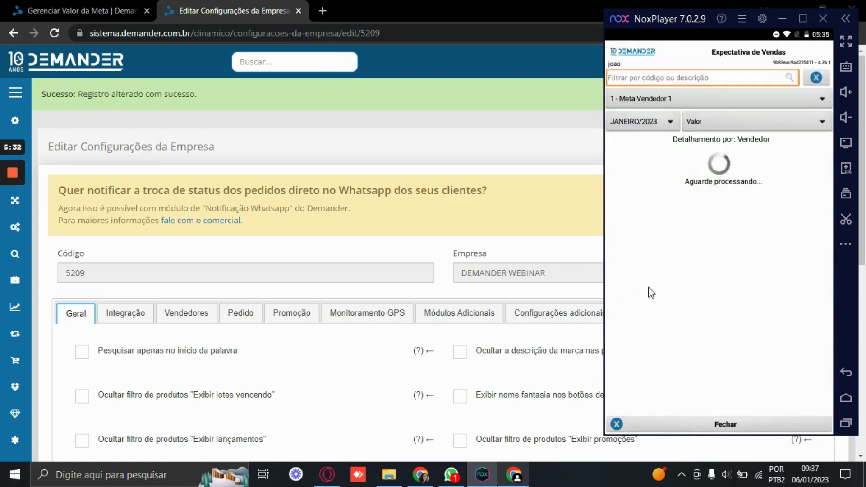
click(662, 95)
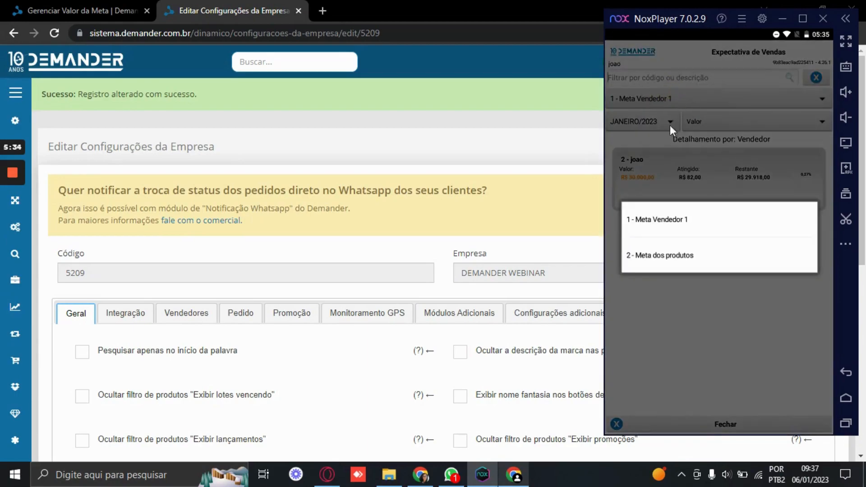
click(665, 258)
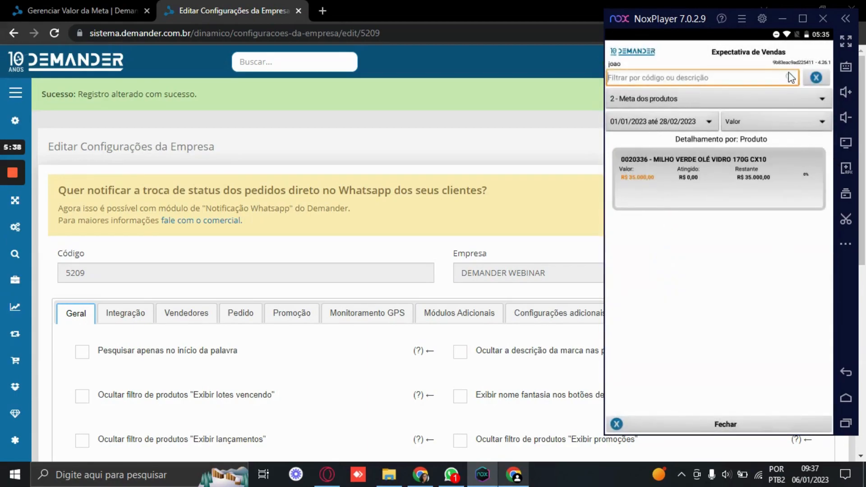
click(771, 117)
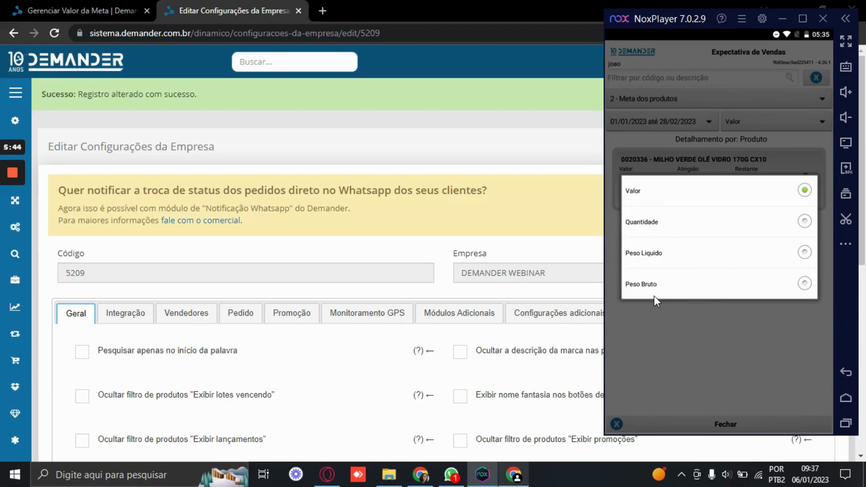
click(634, 344)
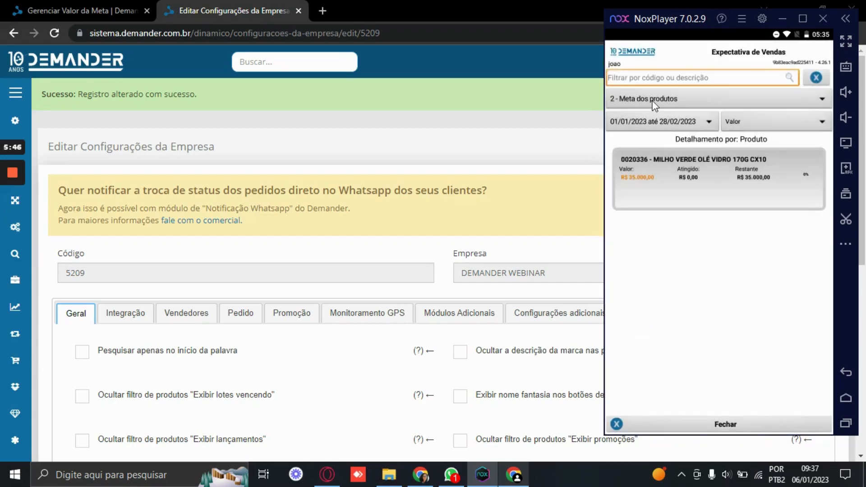
- Show the sales expectations for Meta Vendedor 1 and drill into the seller's goal by product
click(651, 100)
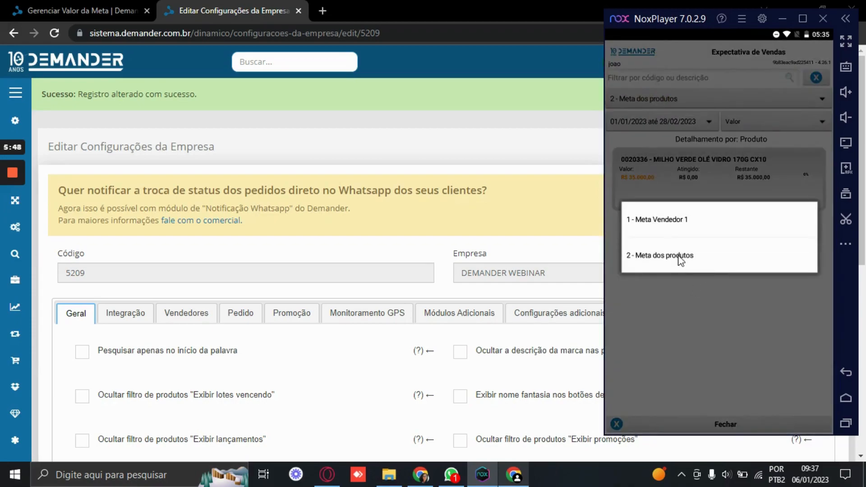
click(653, 220)
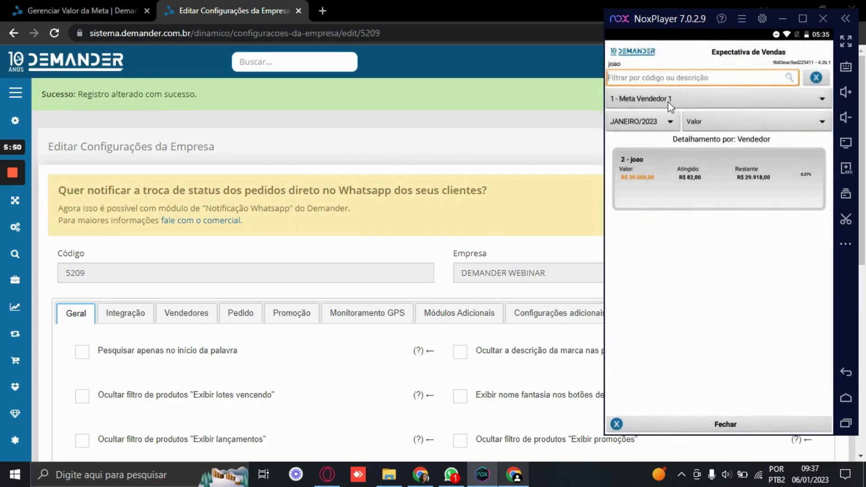
click(697, 172)
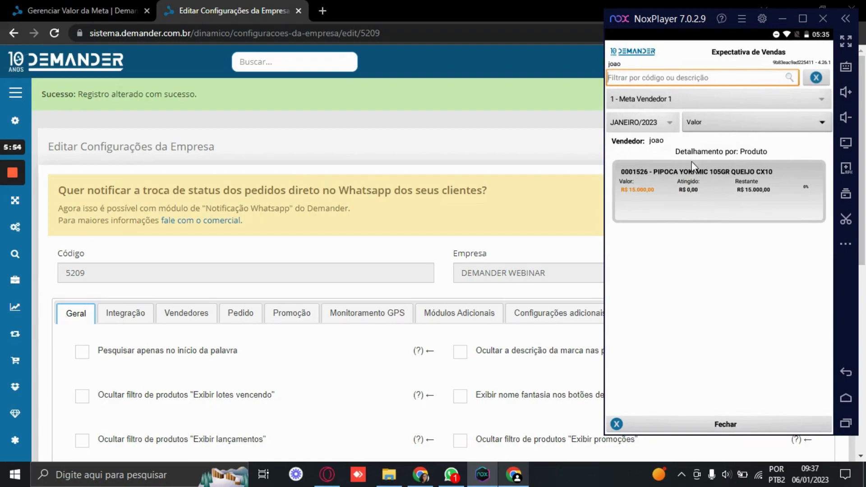
- Return to the seller's goal under Meta Vendedor 1, reopen its product breakdown, and check the measurement options there
click(699, 424)
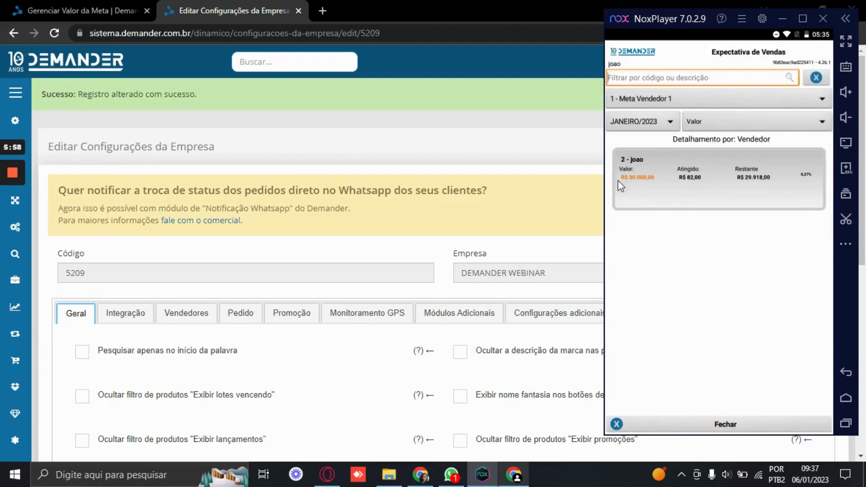
click(668, 179)
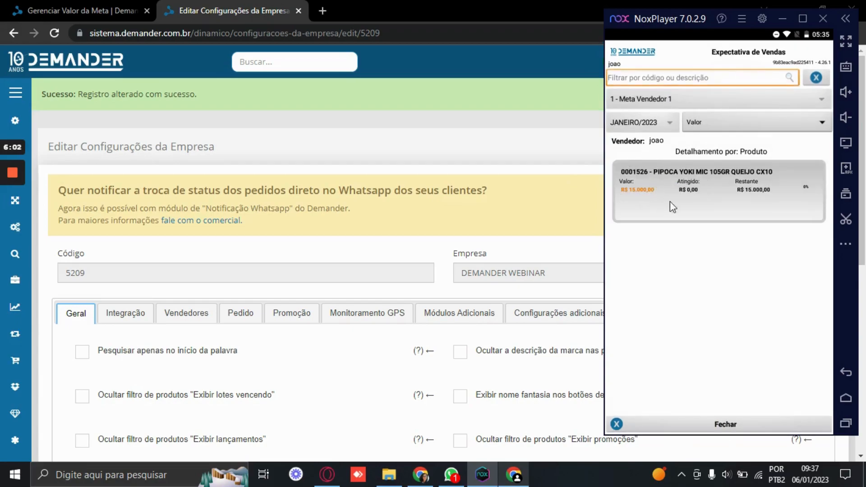
click(778, 127)
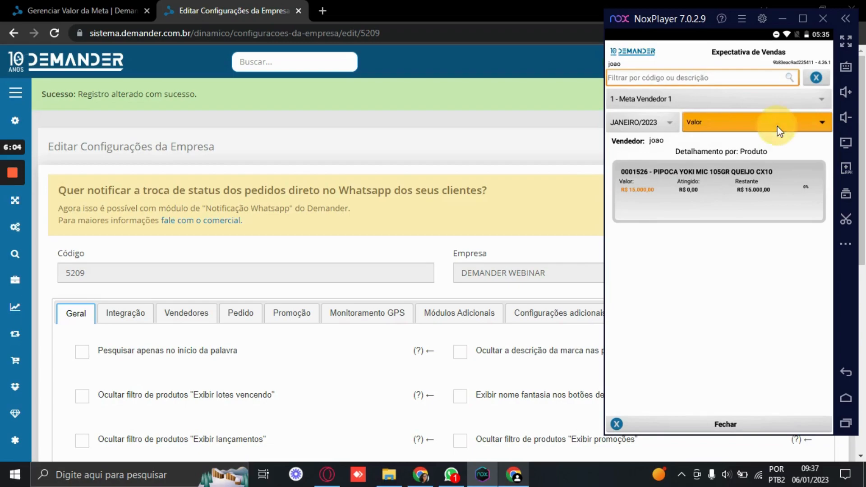
click(752, 370)
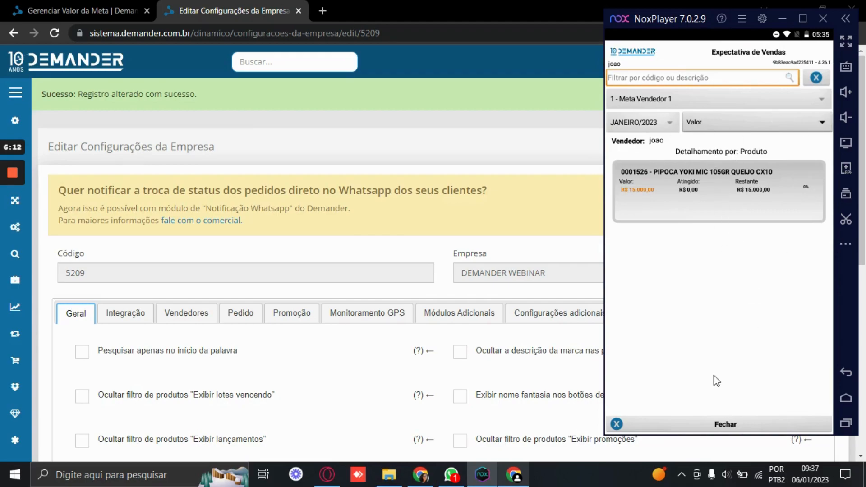
click(702, 432)
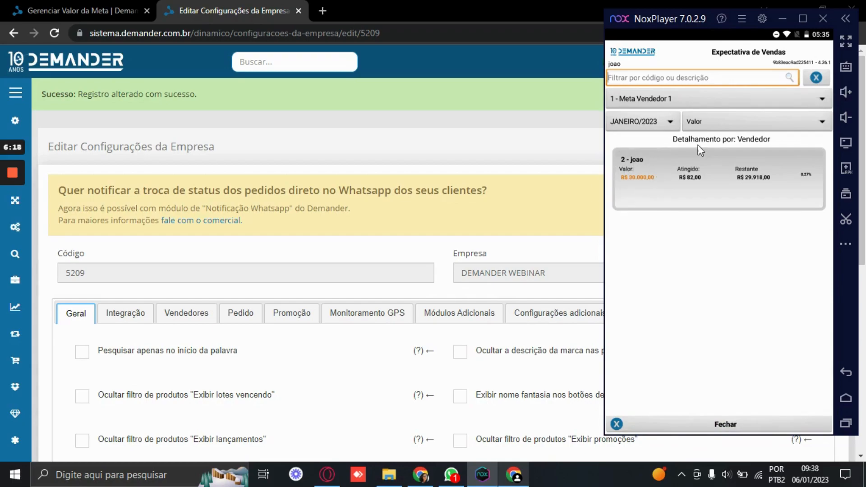
- Check the seller-level measurement options, view the goal's product breakdown again, and leave the sales expectations for the home screen
click(725, 128)
click(657, 333)
click(675, 164)
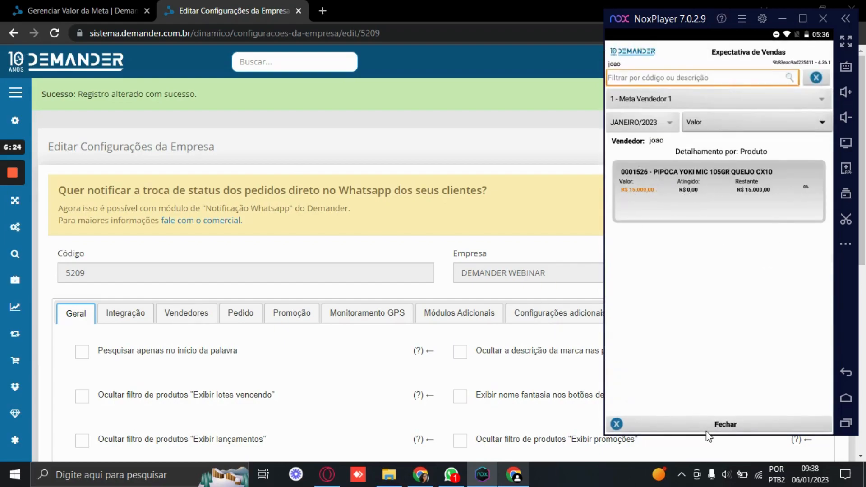
click(636, 124)
click(659, 422)
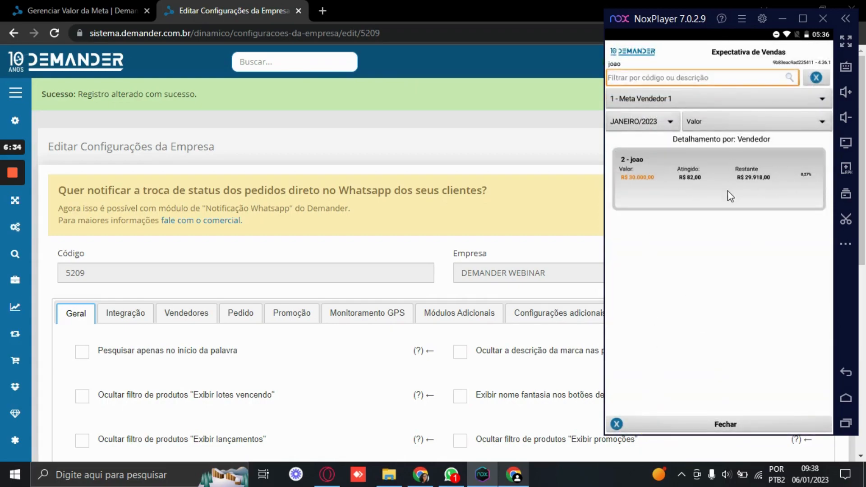
click(685, 426)
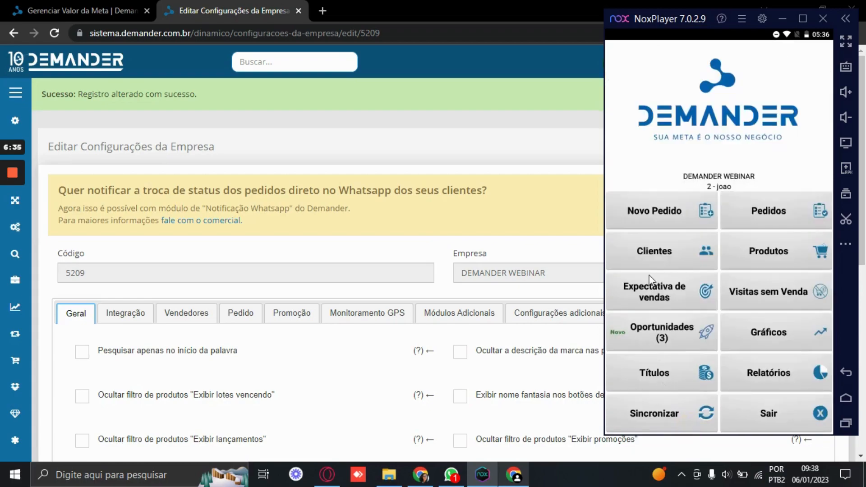
- Start a new order of type Pedido for the customer DISTRIBUIDORA ABC and open its order items
click(646, 225)
click(637, 173)
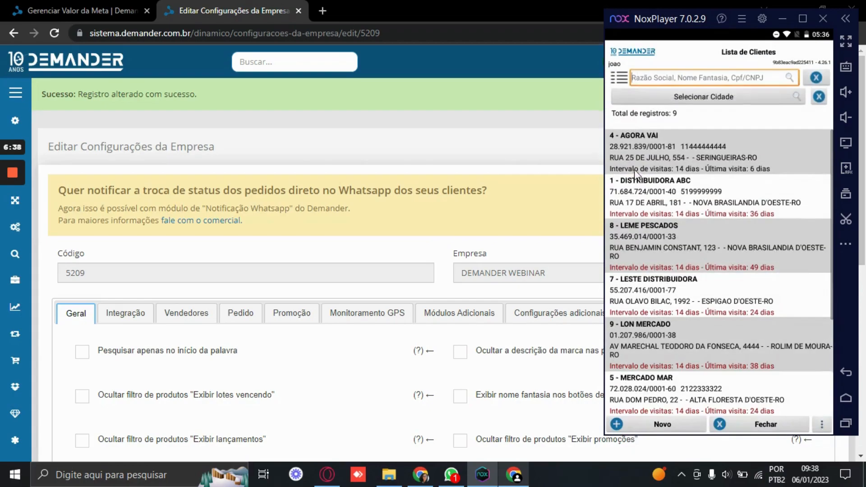
click(676, 187)
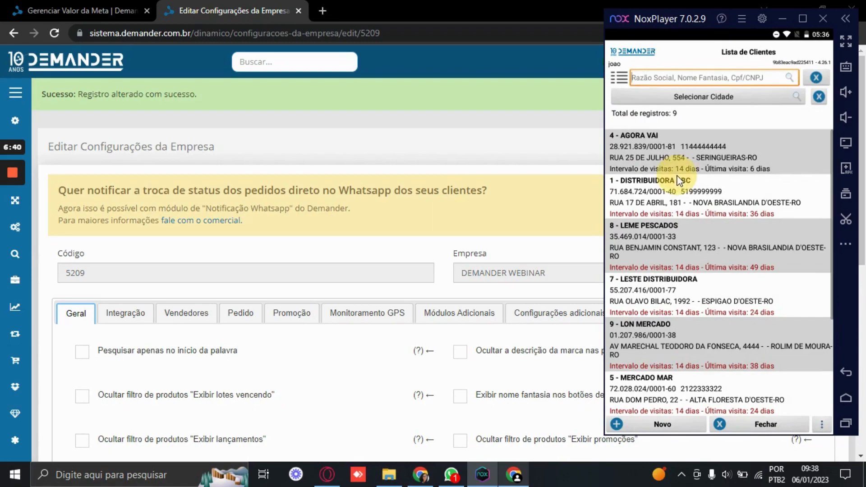
click(718, 202)
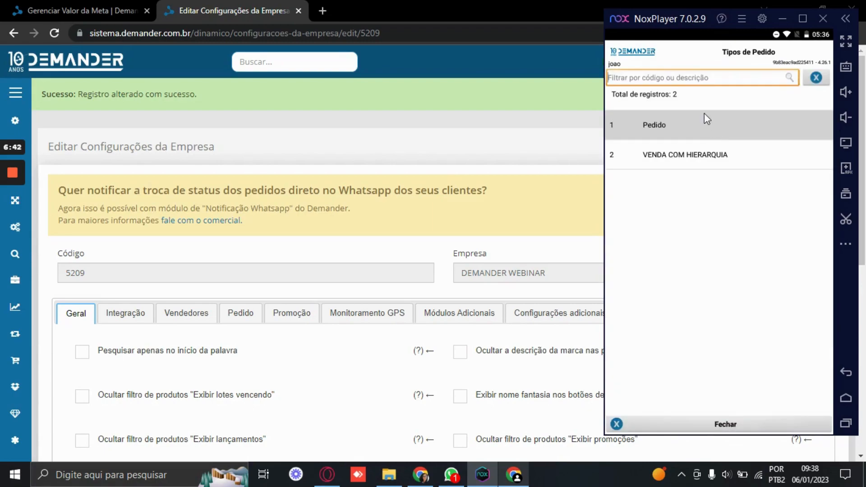
click(724, 142)
click(693, 94)
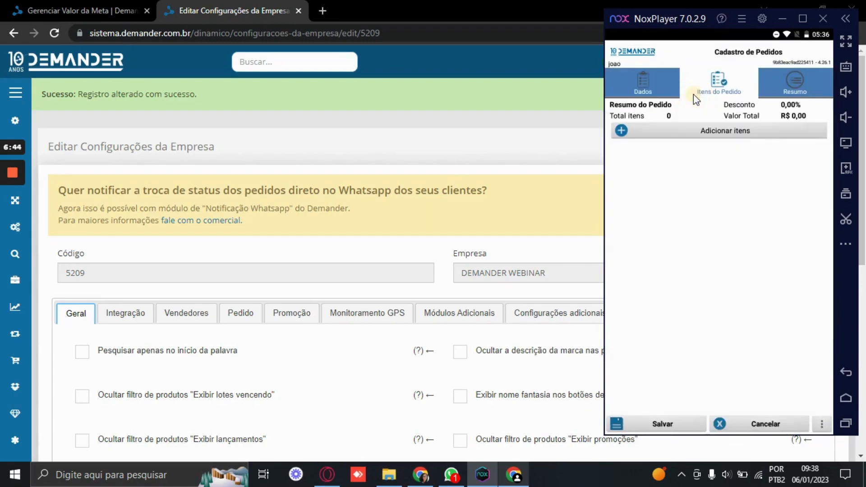
- Find the product PIPOCA YOKI MIC 105GR QUEIJO CX10 and add 5 units of it to the order
click(691, 136)
click(678, 79)
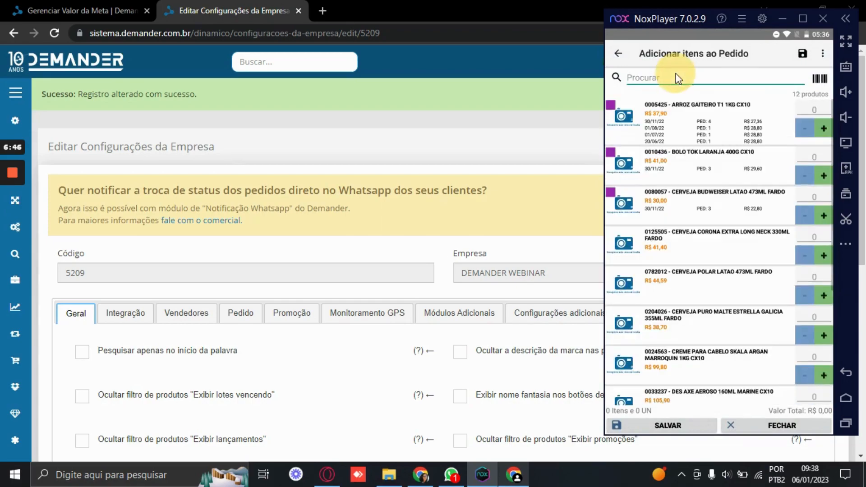
text(p)
text(o)
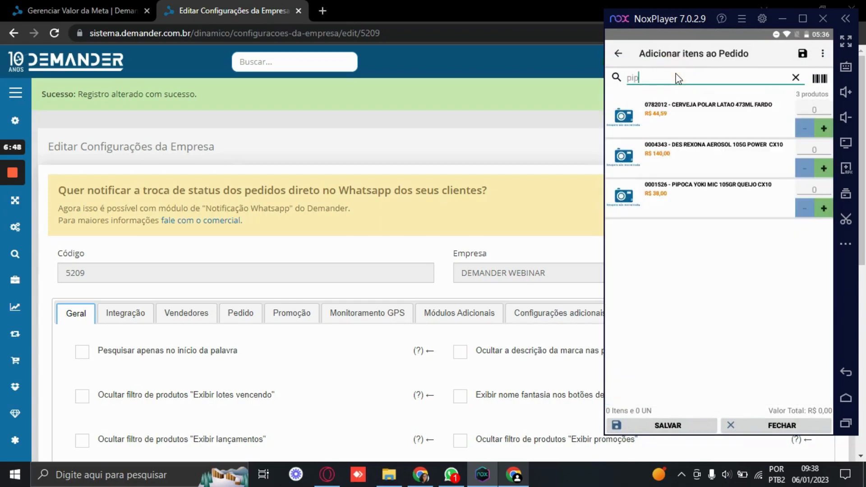
click(825, 130)
click(825, 130)
click(825, 130)
click(825, 131)
click(825, 130)
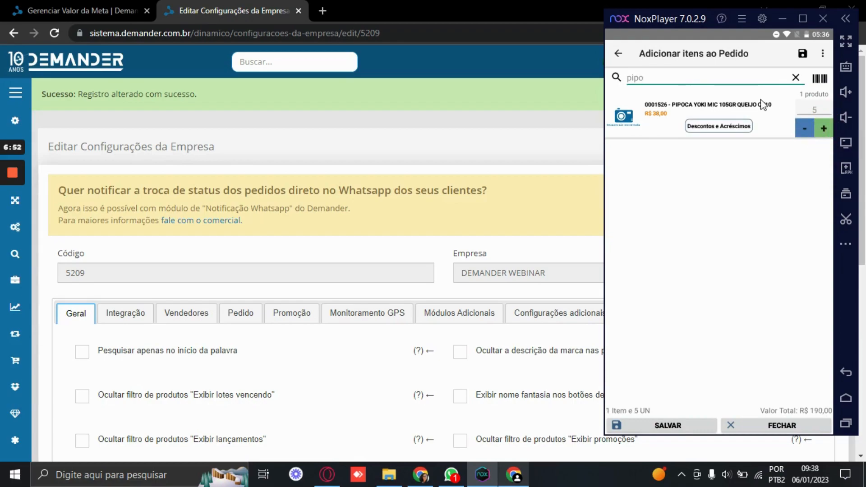
click(680, 432)
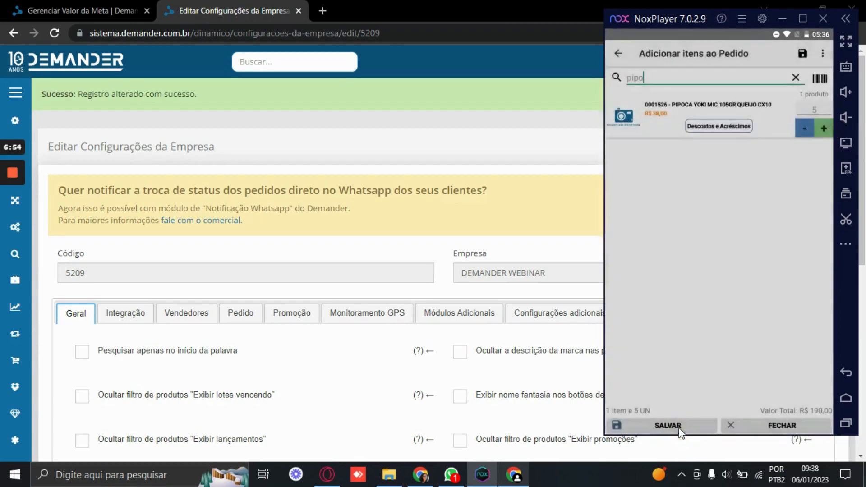
- Find the product MILHO VERDE OLÉ VIDRO 170G CX10 and add 8 units of it to the order
click(695, 131)
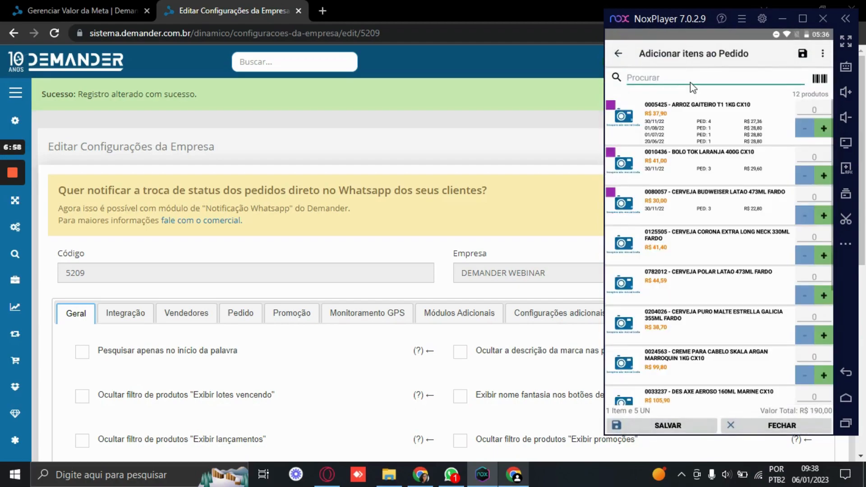
text(milho)
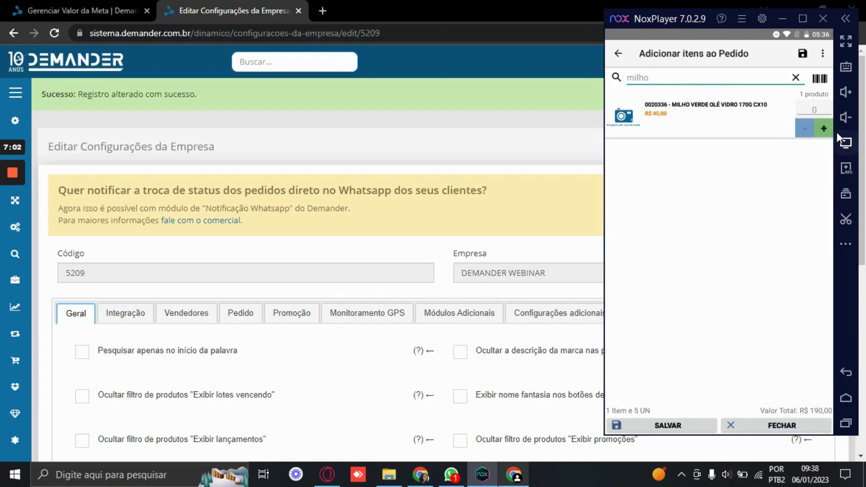
click(824, 129)
click(825, 128)
click(825, 128)
click(824, 129)
click(825, 128)
click(825, 129)
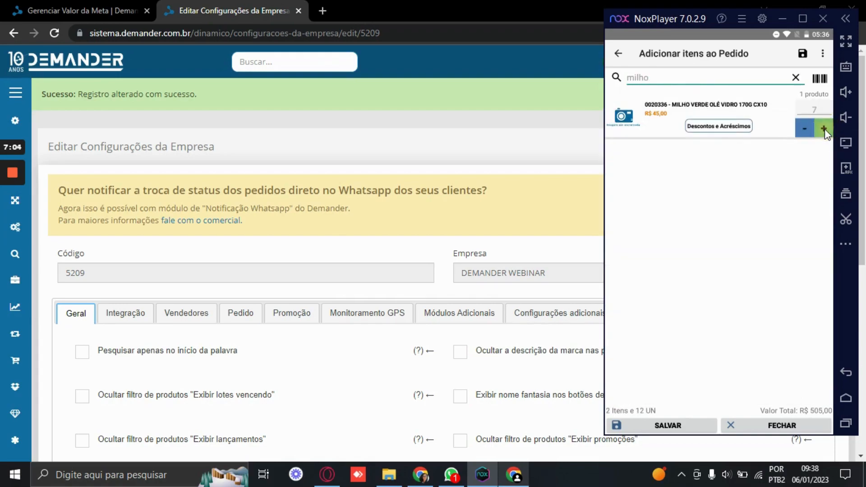
click(825, 128)
click(660, 427)
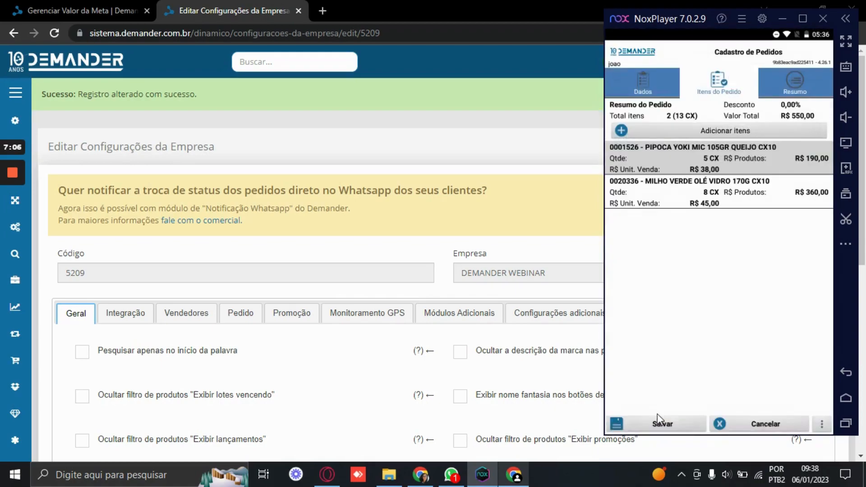
- Save the order, dismiss the notice, and return to the app's home screen
click(665, 421)
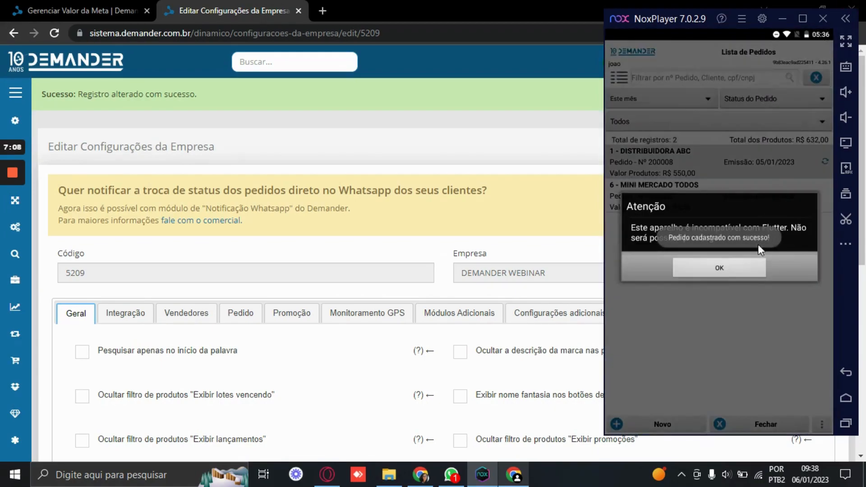
click(733, 268)
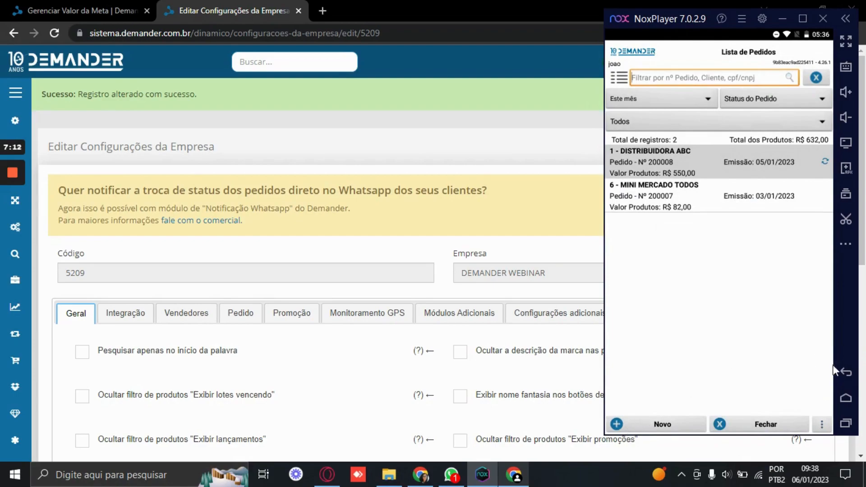
click(840, 373)
- Synchronize the mobile app's data to send the new order and return to the home screen
click(687, 411)
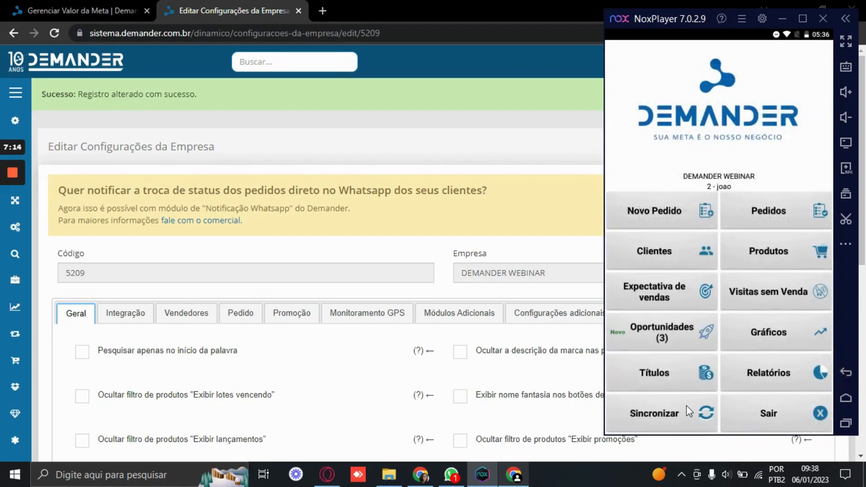
click(721, 131)
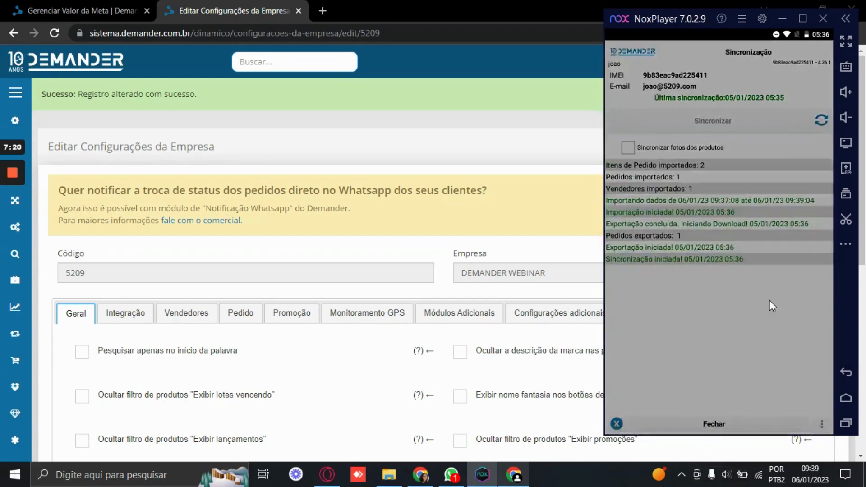
click(719, 263)
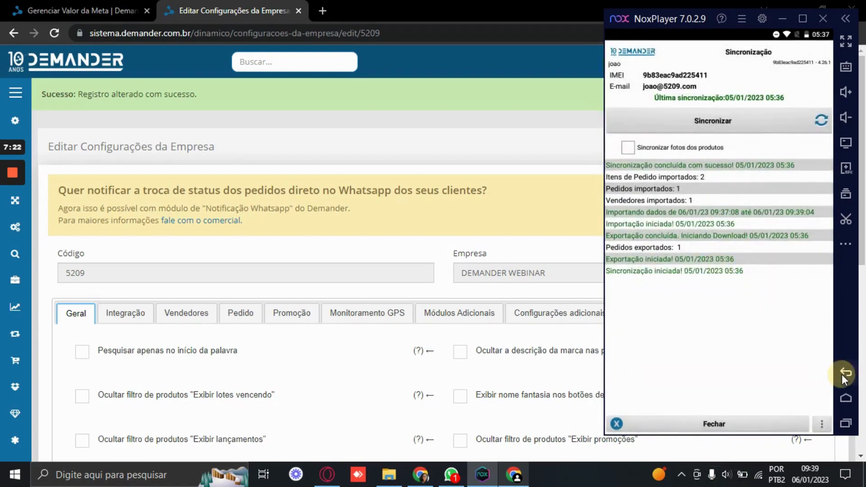
click(844, 376)
- Review the sales expectations for Meta Vendedor 1 by seller and by product, plus those for Meta dos produtos
click(688, 292)
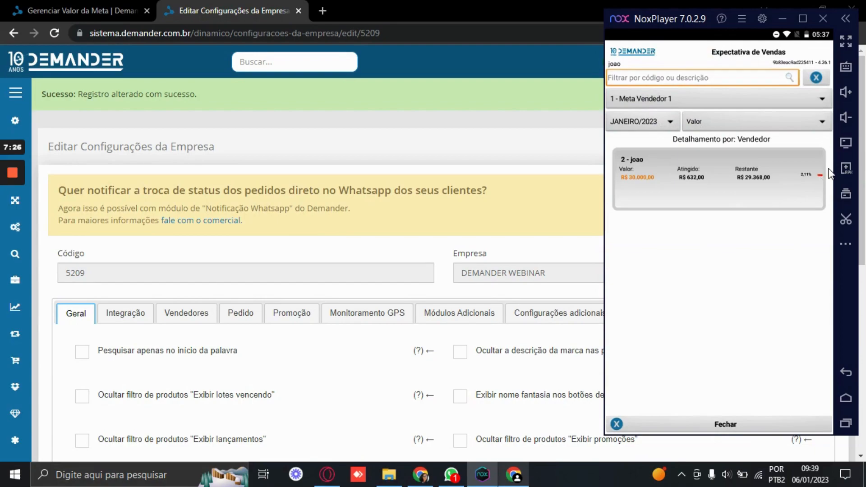
click(693, 176)
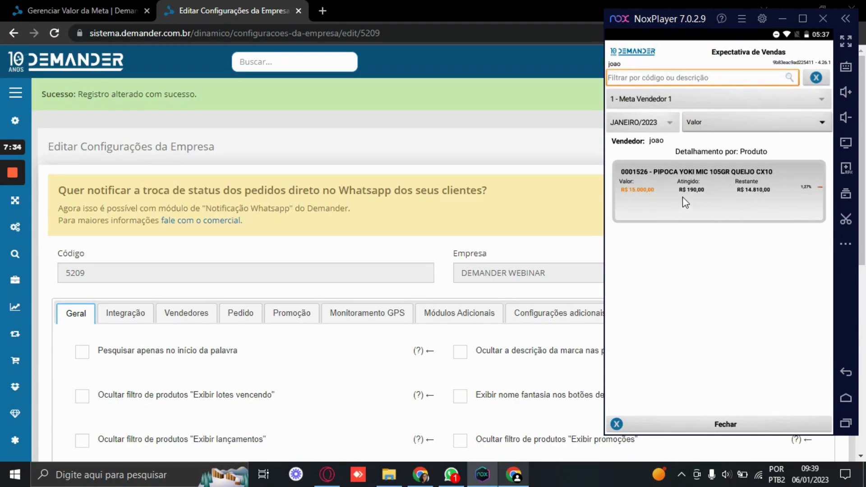
click(655, 424)
click(662, 101)
click(663, 253)
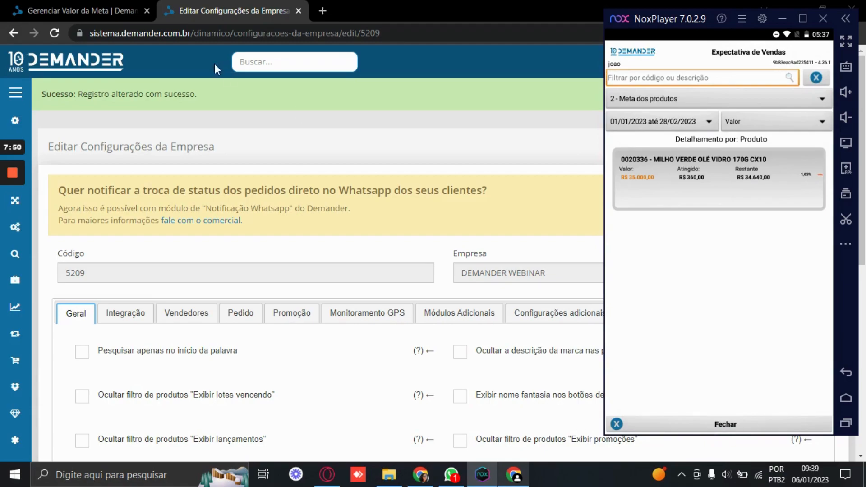
- Switch to the Demander web system, search for meta, and open the report Avaliação da meta do vendedor
click(295, 59)
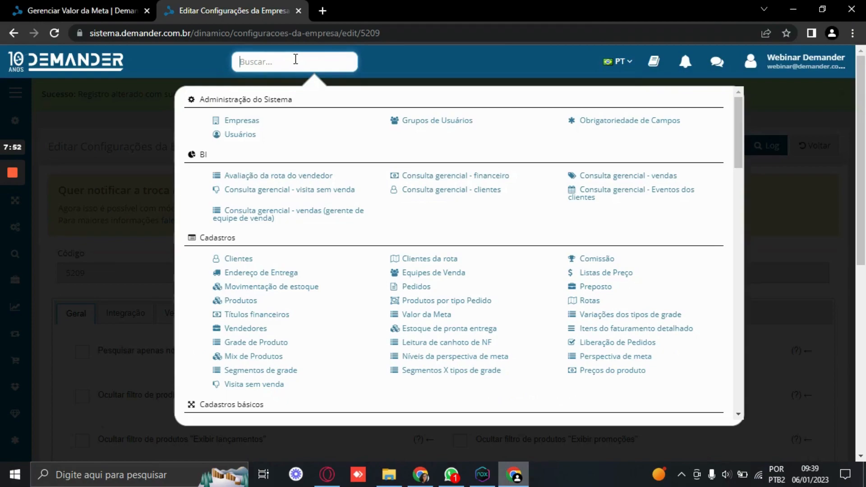
text(me)
key(BackSpace)
key(BackSpace)
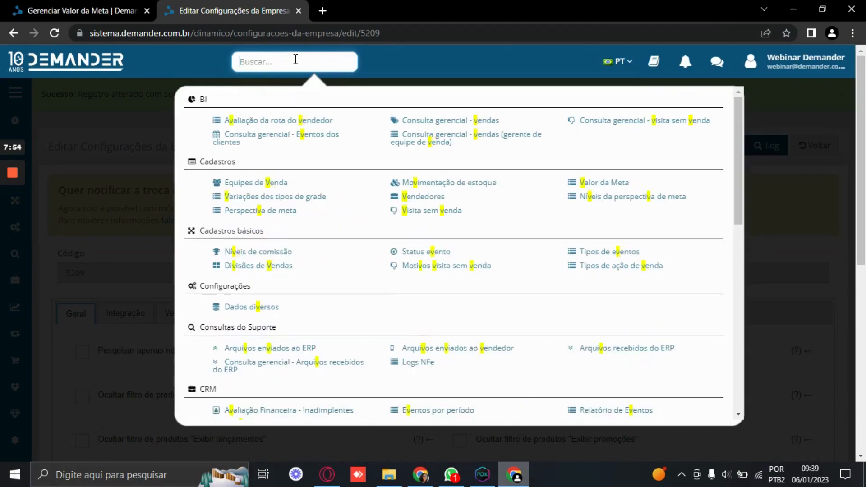
text(meta)
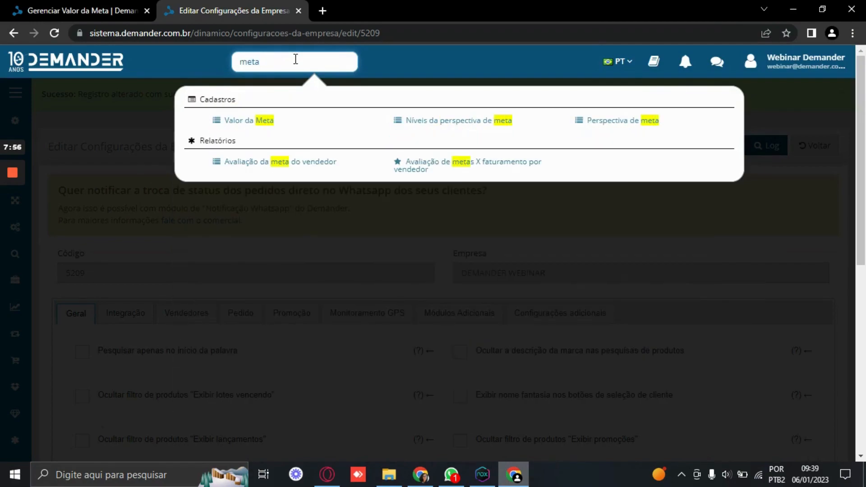
click(259, 166)
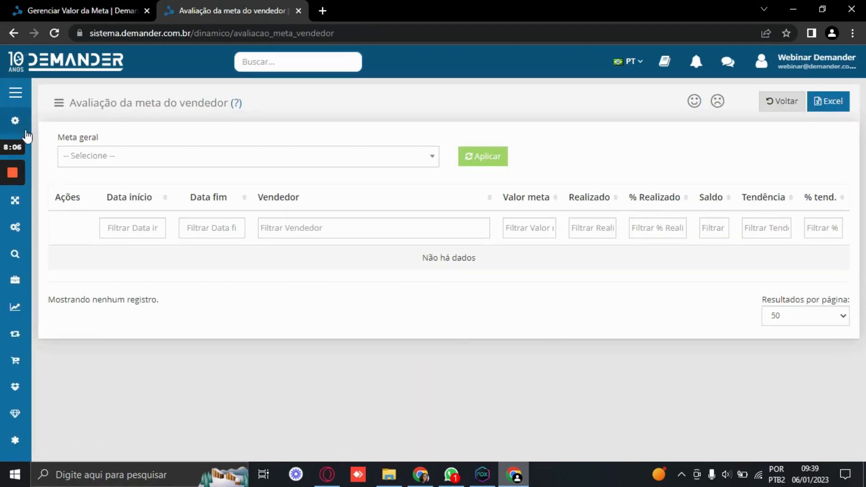
- Apply the general goal 1 - Meta Vendedor 1 for 01/01/2023 to 31/01/2023 to the report and inspect the goal value
click(121, 164)
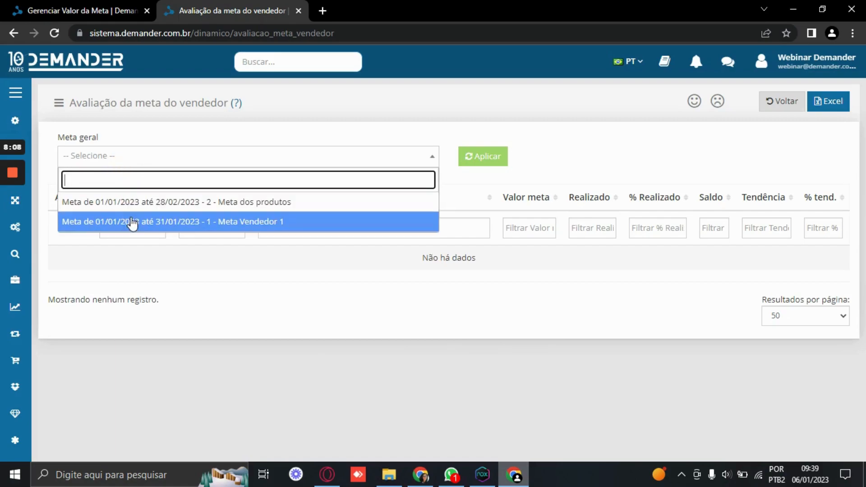
click(136, 222)
click(501, 158)
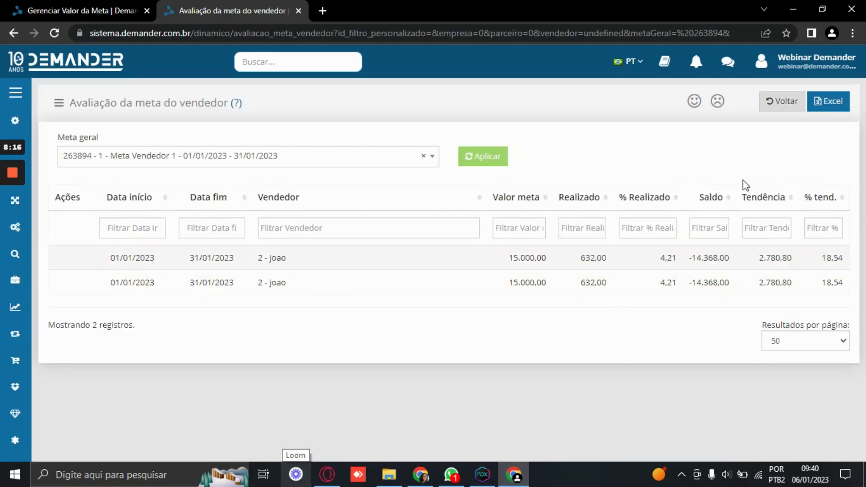
drag(505, 259, 542, 263)
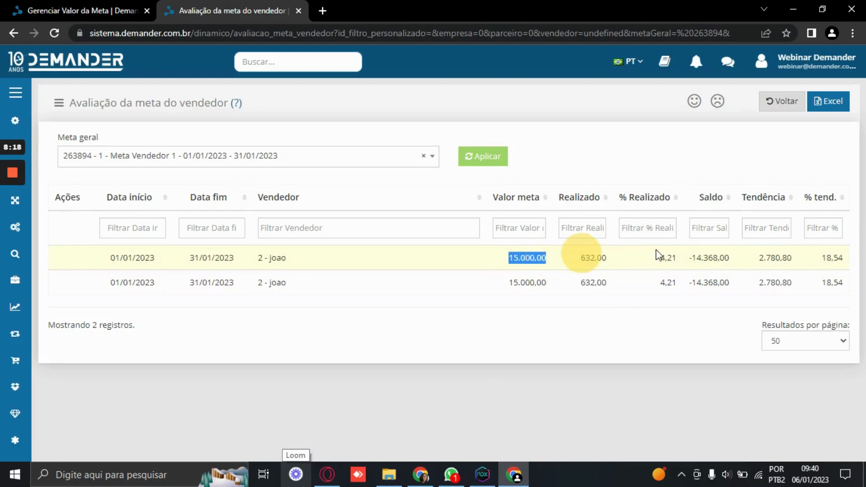
- Inspect the remaining balance and the percentage achieved in the first row of the seller goal report
double_click(702, 256)
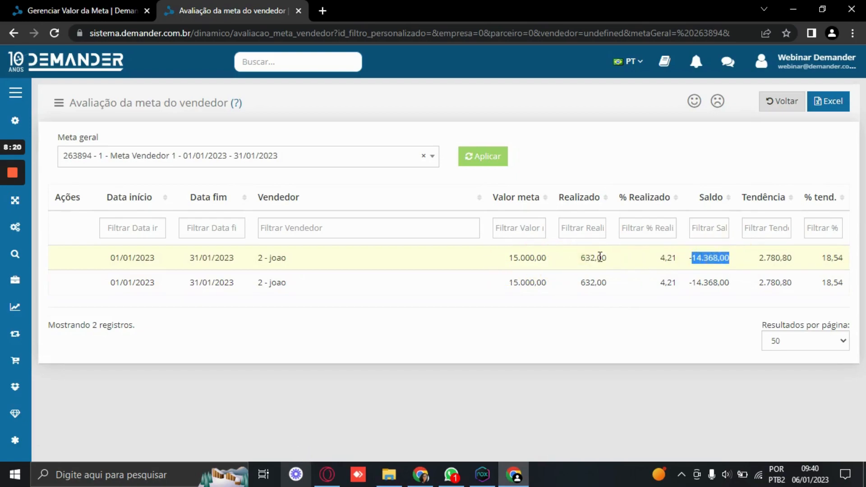
double_click(681, 260)
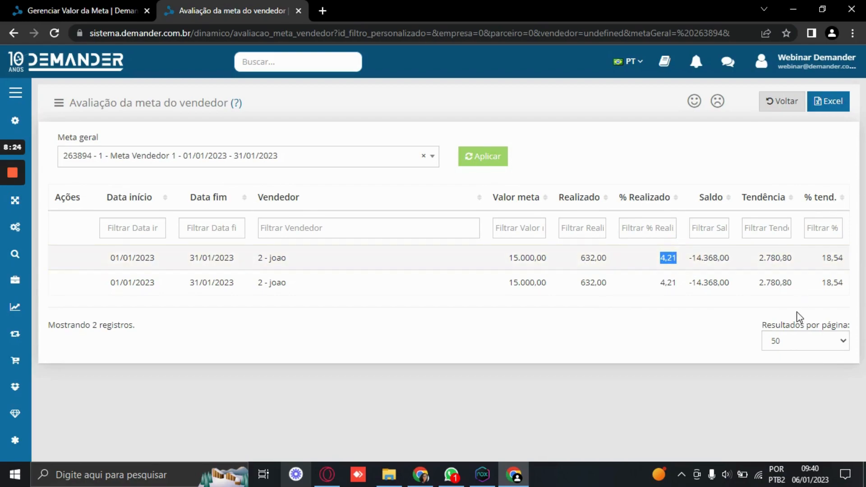
- Reapply the general goal 1 - Meta Vendedor 1 for 01/01/2023 to 31/01/2023 and check the list of available general goals
click(143, 158)
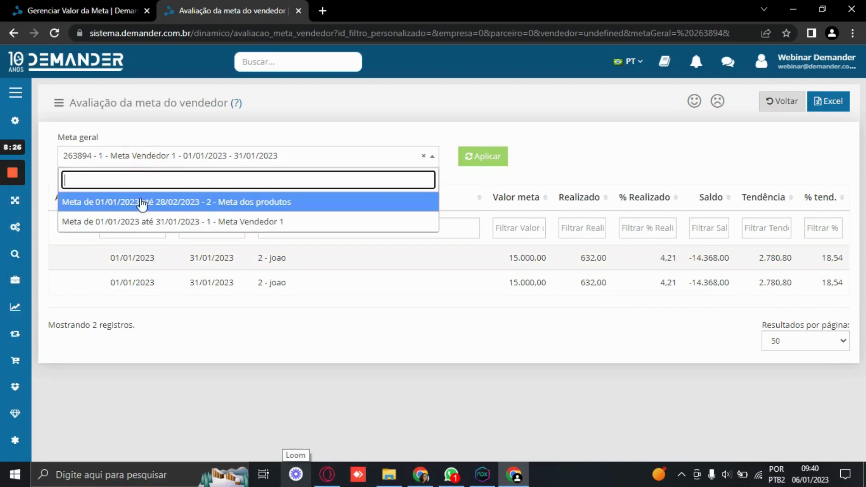
click(144, 223)
click(476, 167)
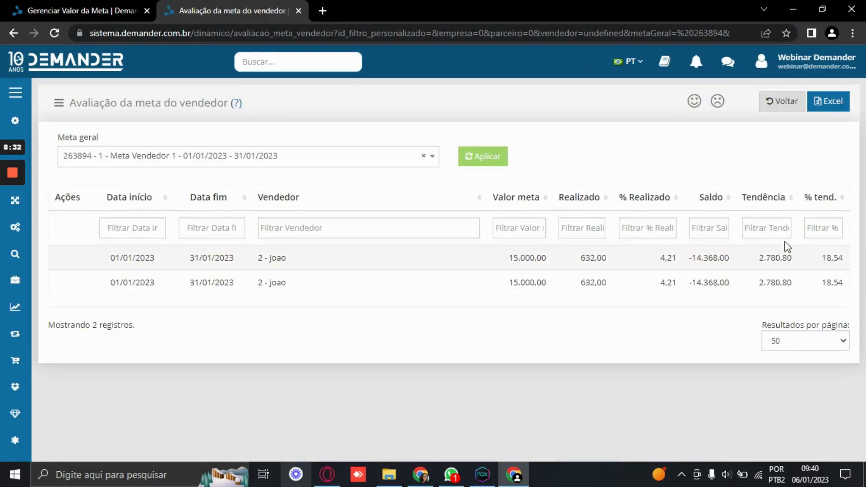
click(229, 162)
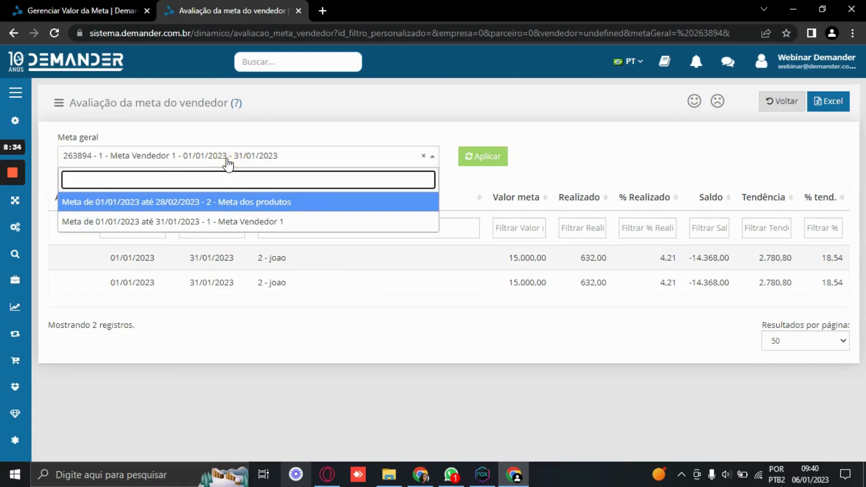
click(679, 143)
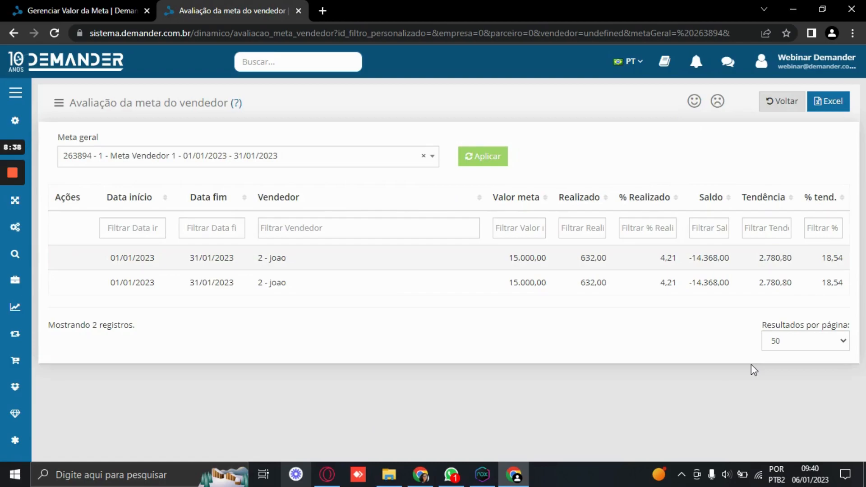